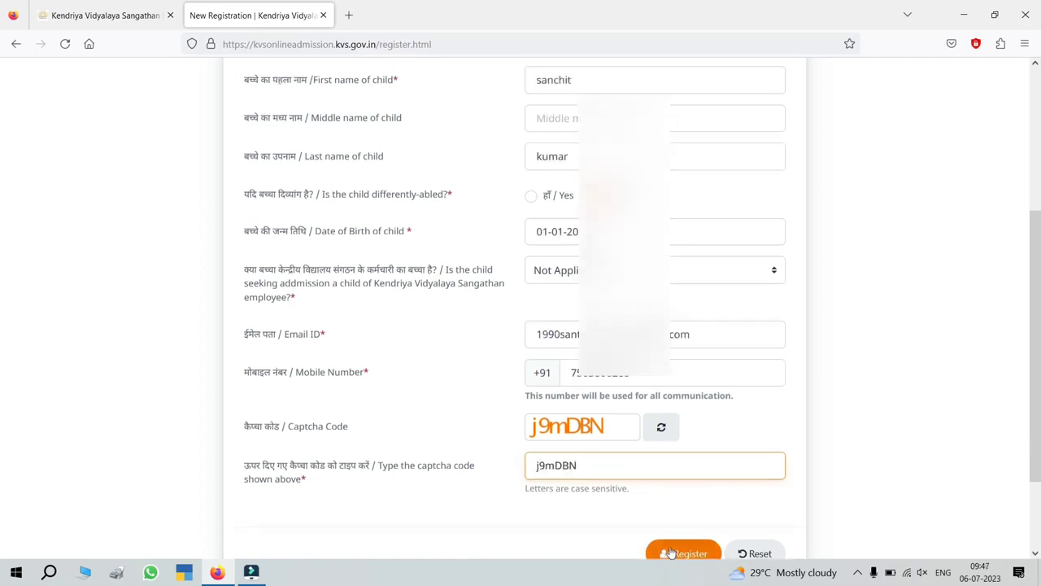
# - Submit the child's registration form and verify the mobile number with the one-time password and captcha code
pyautogui.click(671, 551)
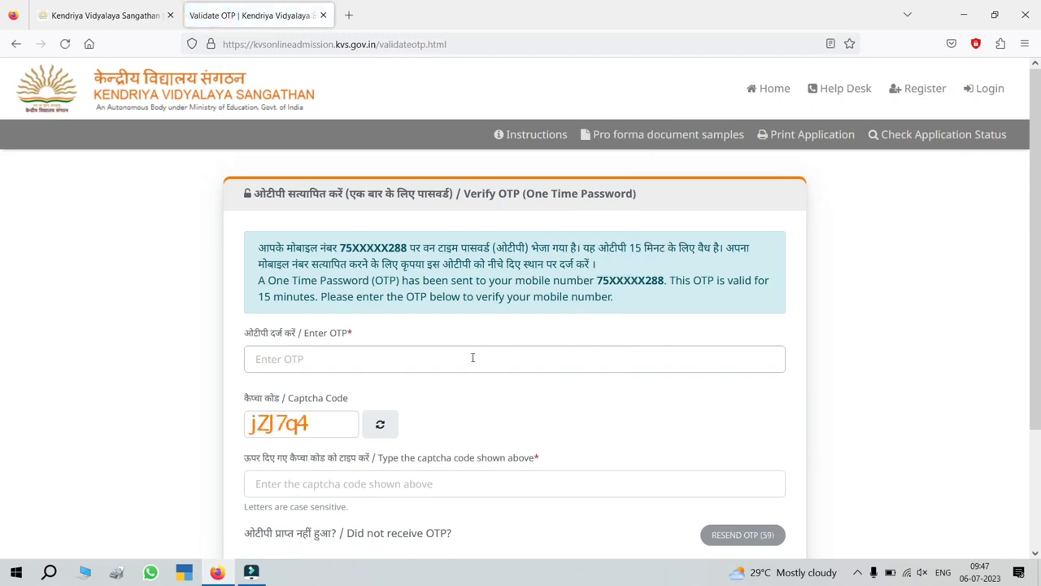
pyautogui.click(412, 365)
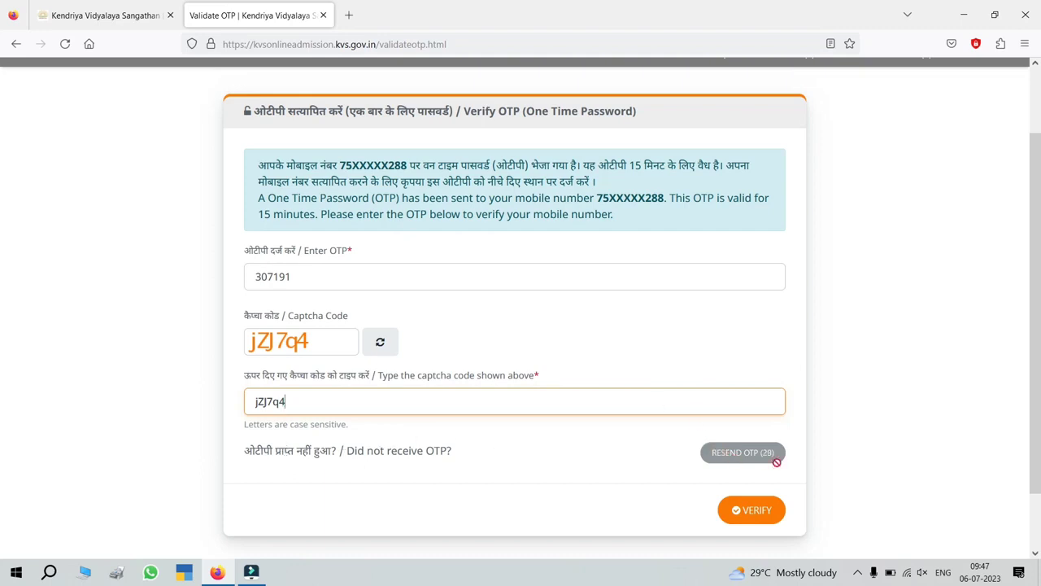
pyautogui.click(742, 519)
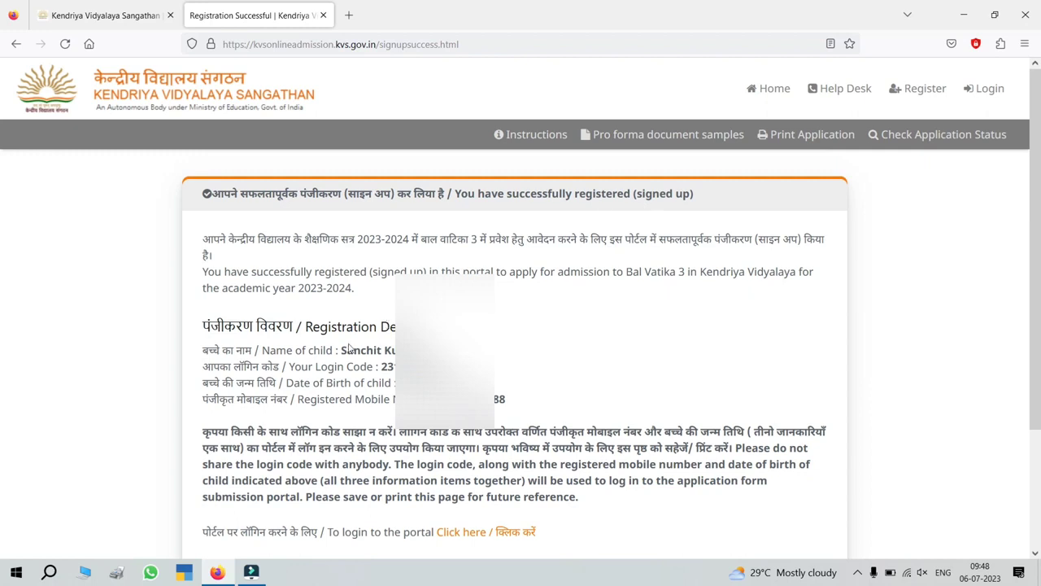
# - Review the registration details, including the child's name, login code, date of birth and registered mobile number, and the portal login instruction
pyautogui.doubleClick(376, 349)
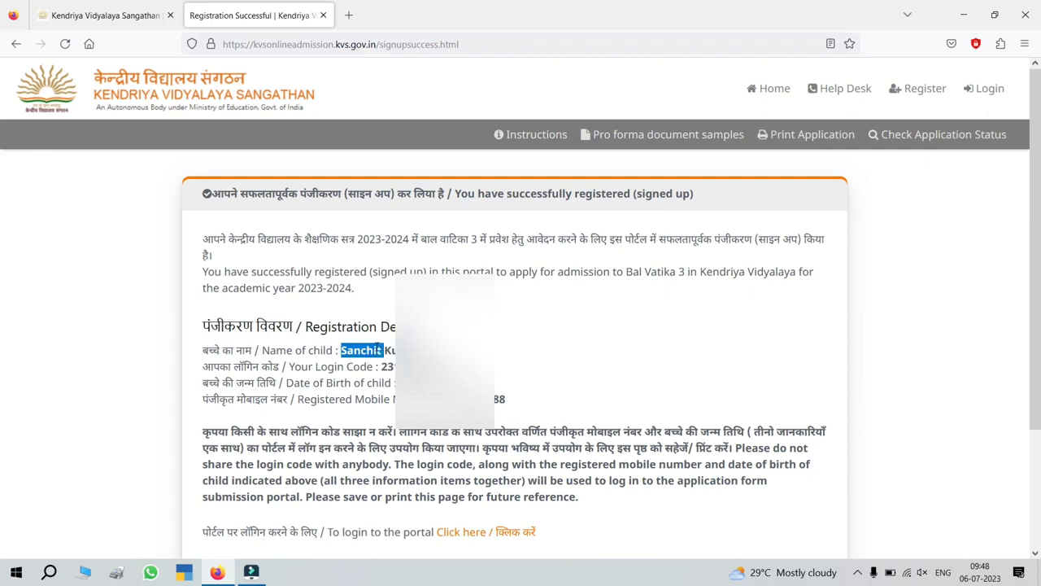
pyautogui.doubleClick(387, 366)
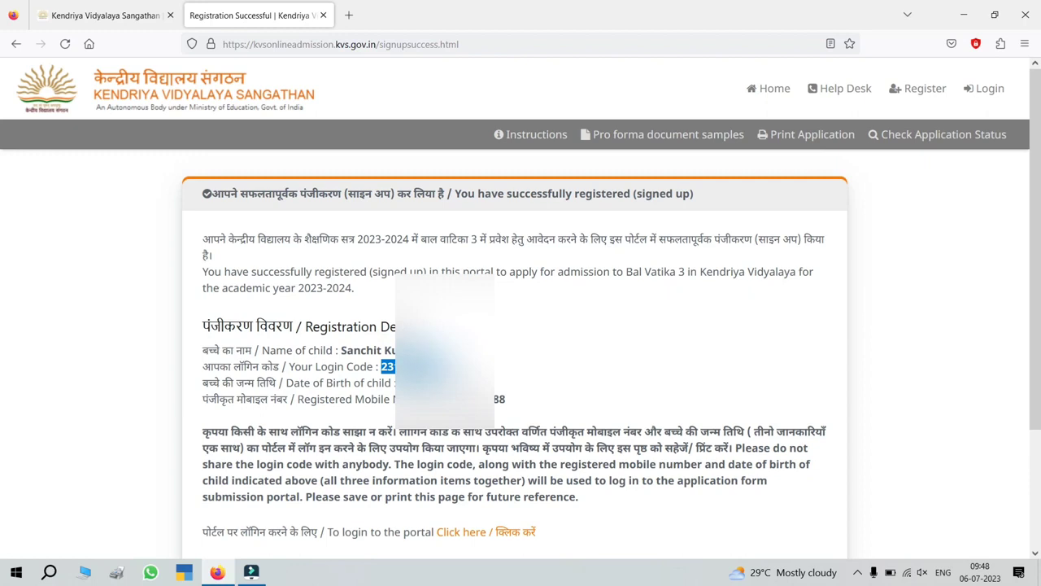
pyautogui.doubleClick(472, 399)
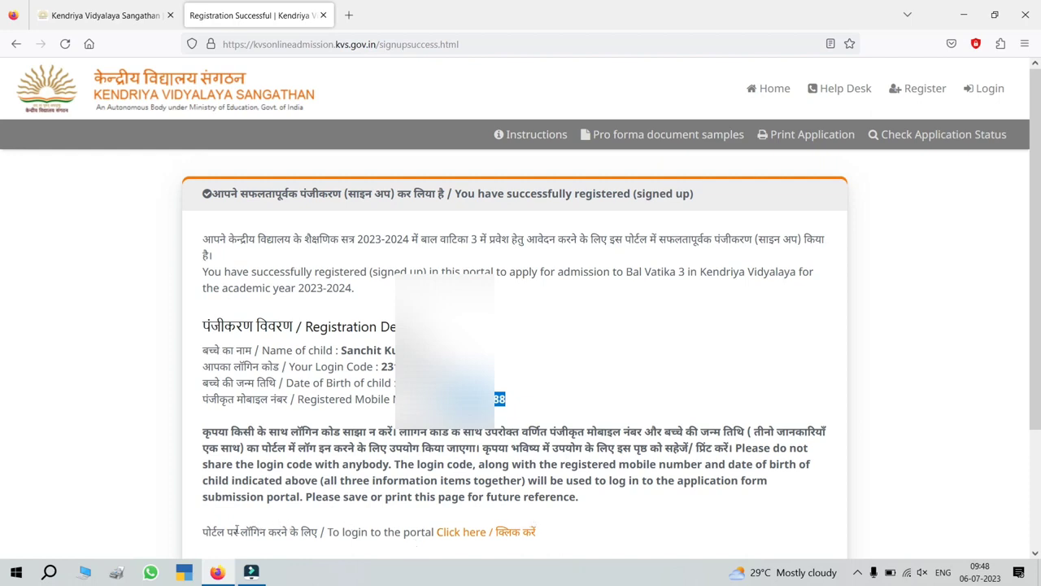
pyautogui.moveTo(218, 531); pyautogui.dragTo(363, 533)
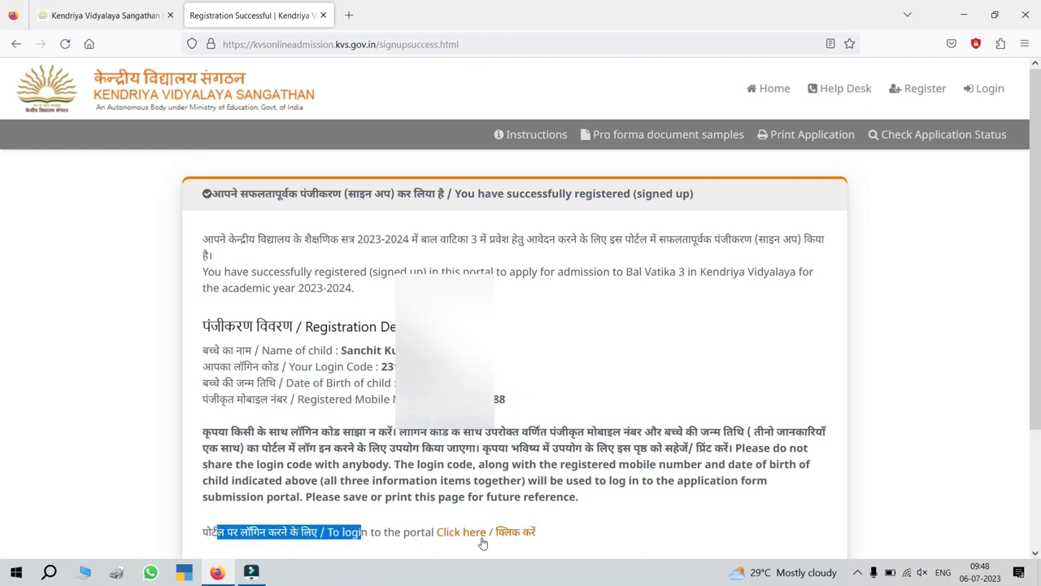
pyautogui.click(292, 348)
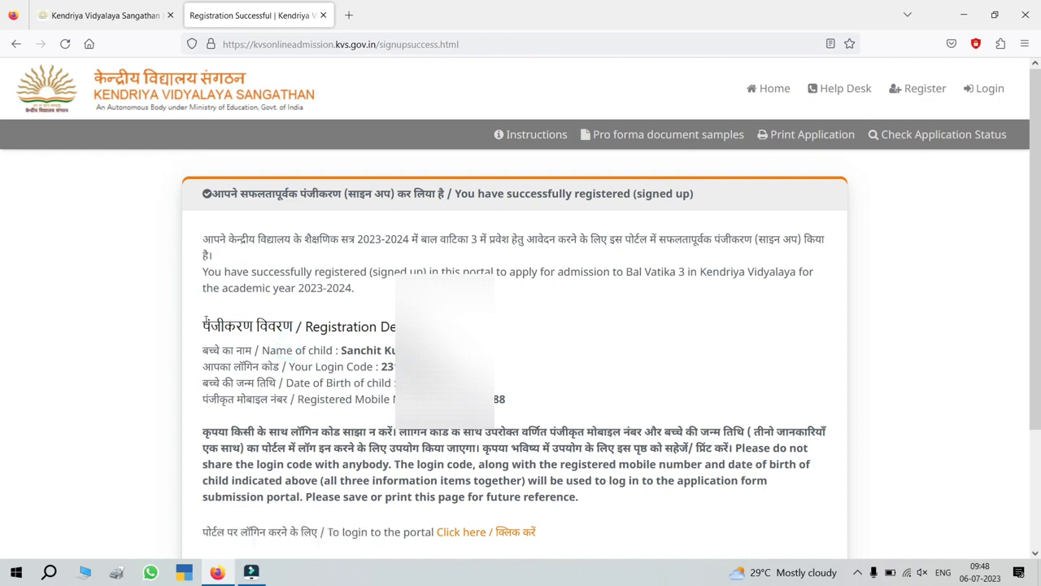
pyautogui.moveTo(206, 321); pyautogui.dragTo(521, 405)
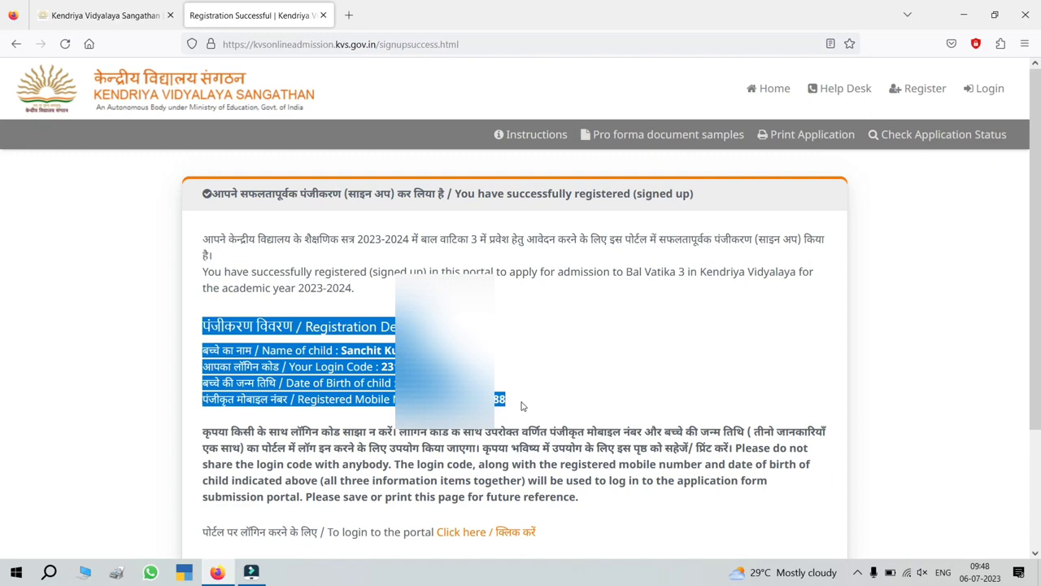
pyautogui.click(395, 378)
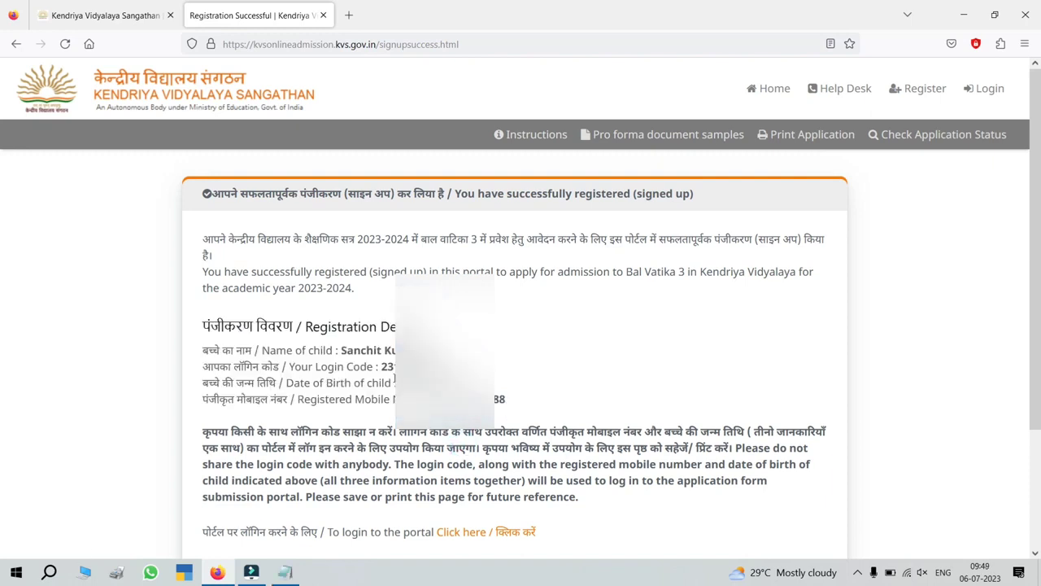
# - Sign in to the admission portal with the login code, child's date of birth, mobile number and captcha code
pyautogui.click(469, 535)
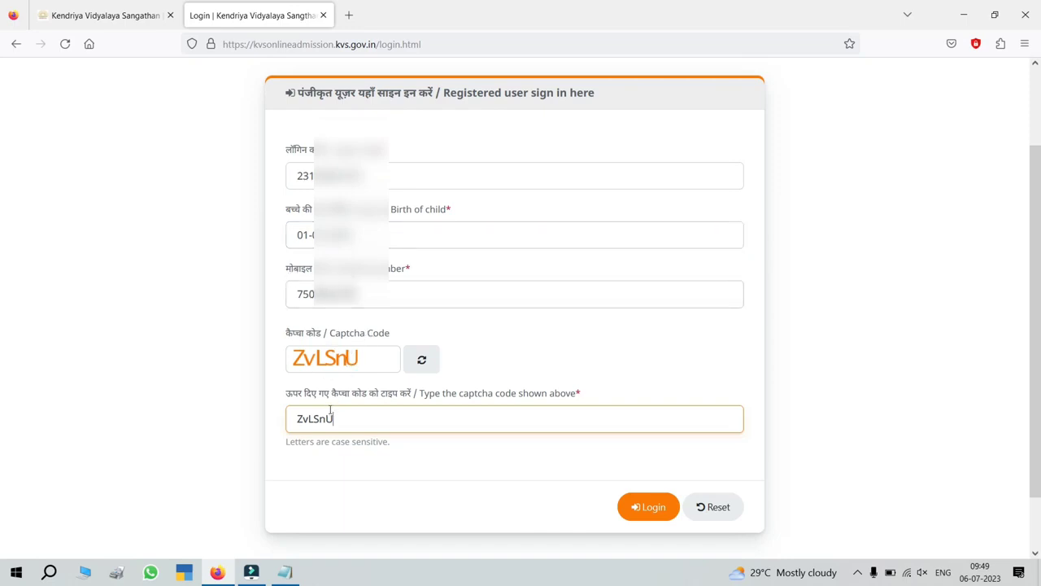
pyautogui.click(639, 513)
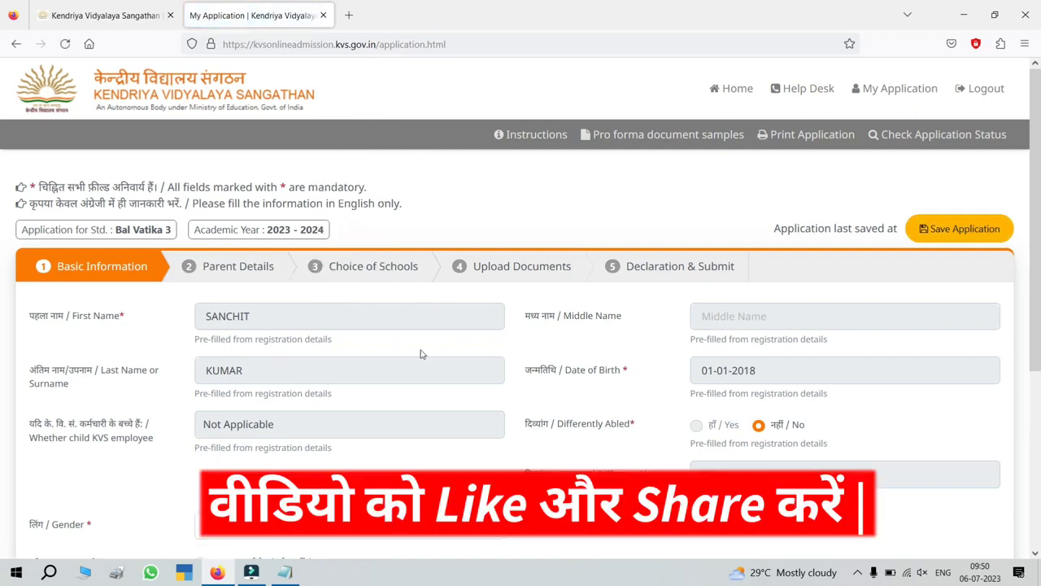
# - Look over the pre-filled basic information, save the application draft and dismiss the confirmation
pyautogui.scroll(-1, 1035, 218)
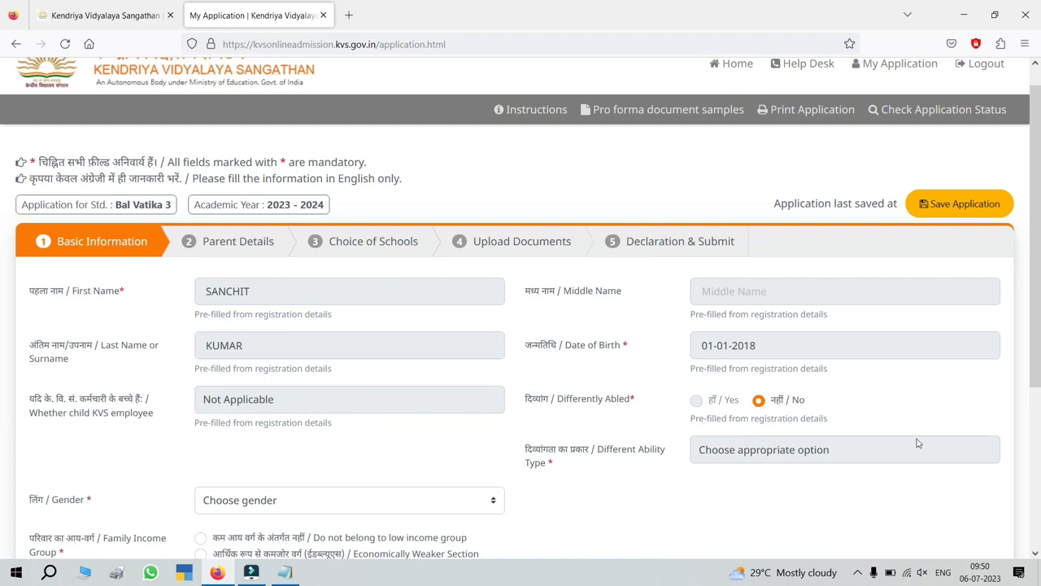
pyautogui.scroll(-2, 1033, 301)
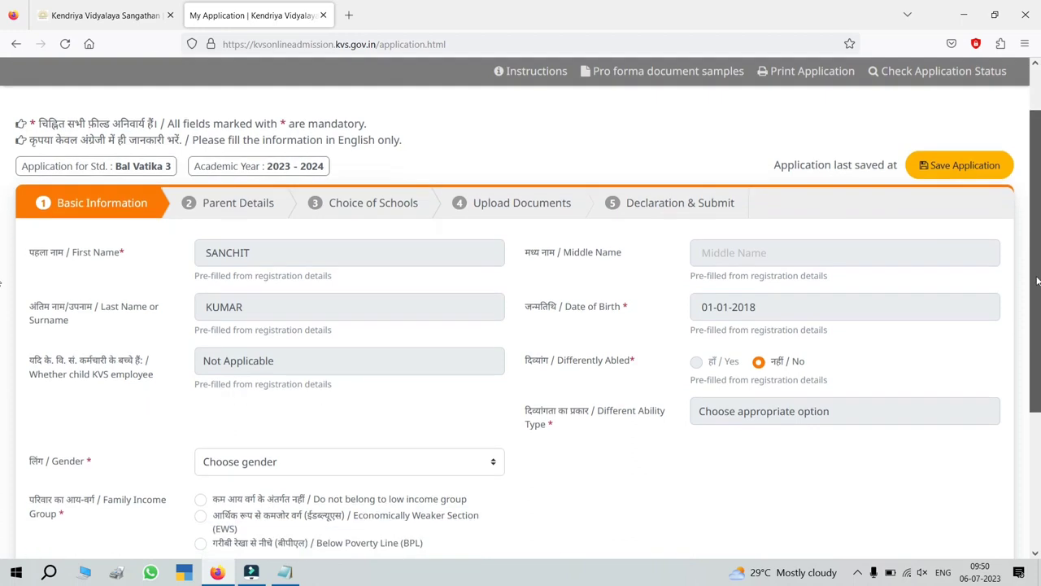
pyautogui.moveTo(1037, 298); pyautogui.dragTo(1037, 273)
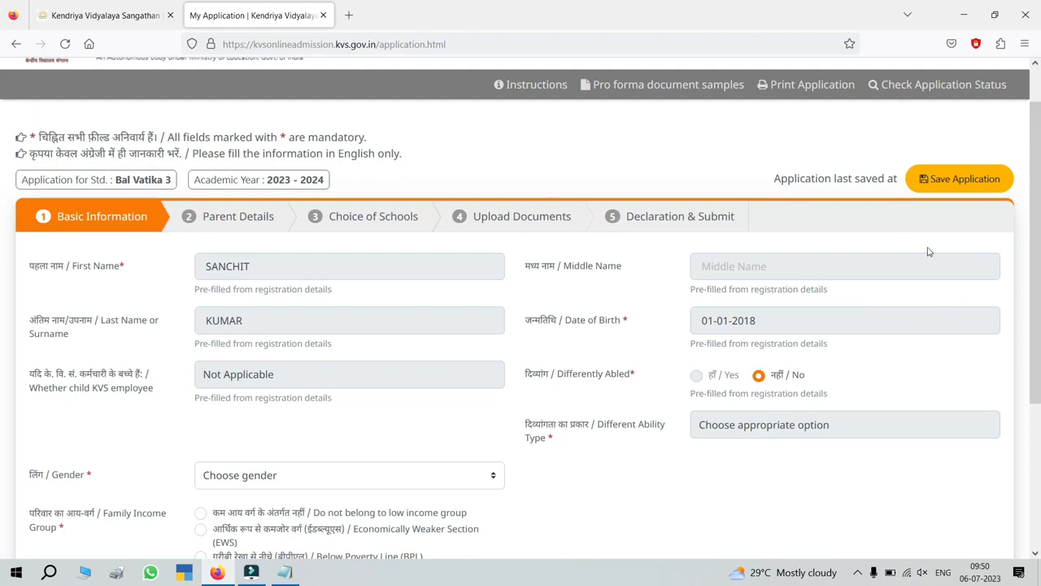
pyautogui.click(957, 179)
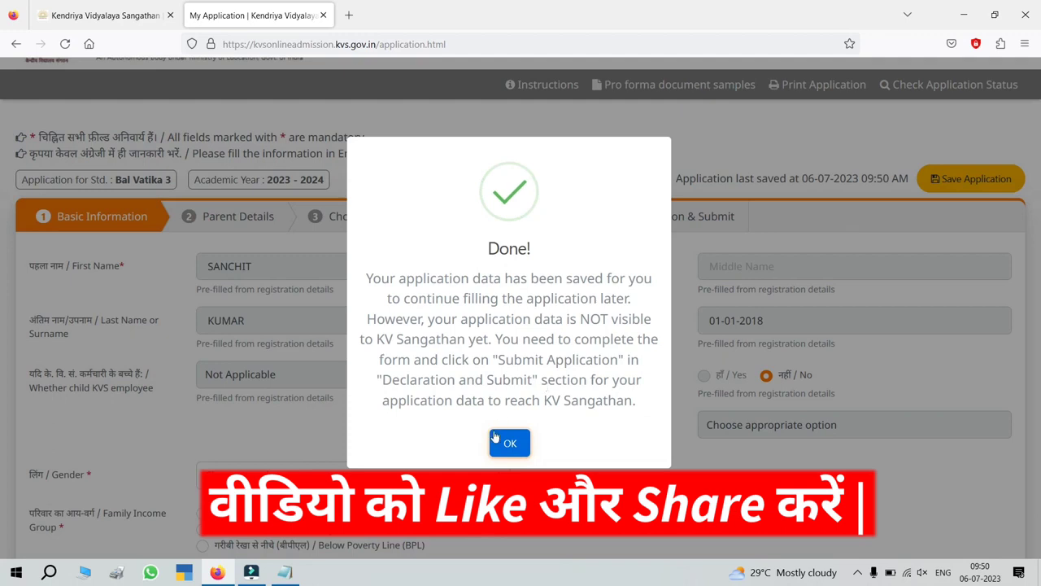
pyautogui.click(509, 442)
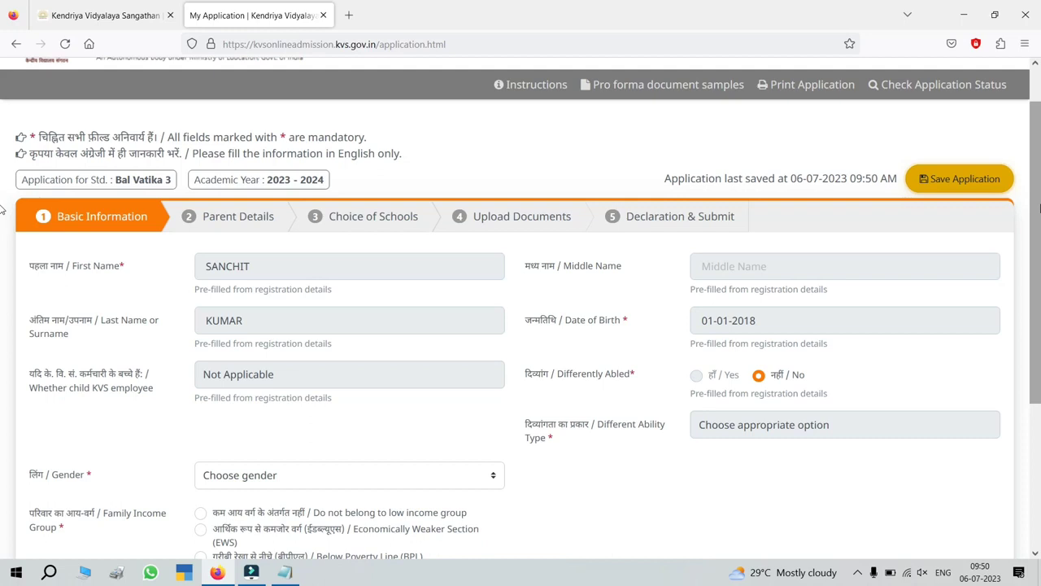
# - In the basic information, set the gender to Male and the family income group to "Do not belong to low income group"
pyautogui.moveTo(1040, 208)
pyautogui.mouseDown()
pyautogui.moveTo(1037, 268)
pyautogui.moveTo(1038, 208)
pyautogui.mouseUp()
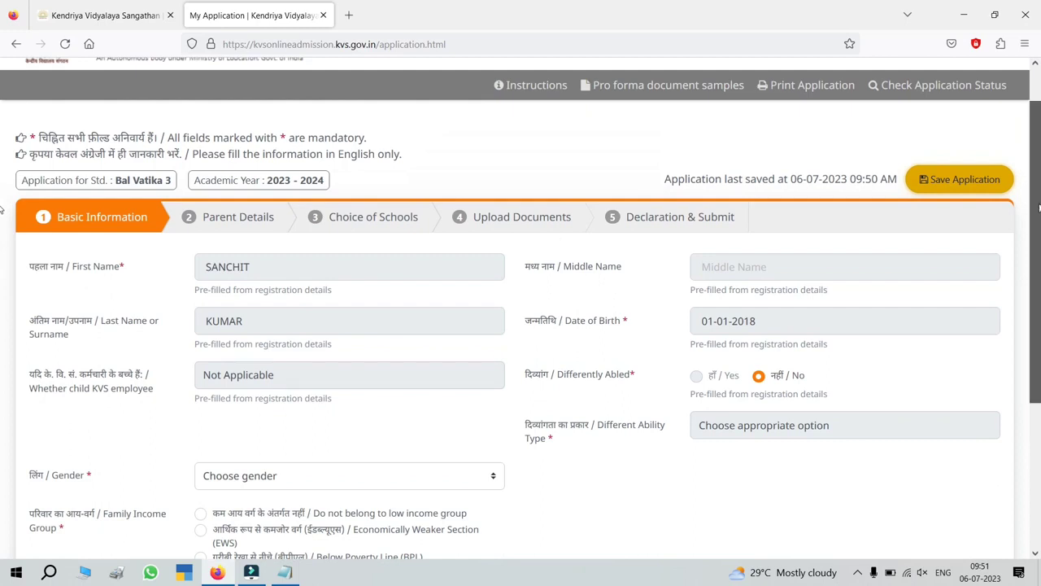
pyautogui.scroll(-2, 693, 223)
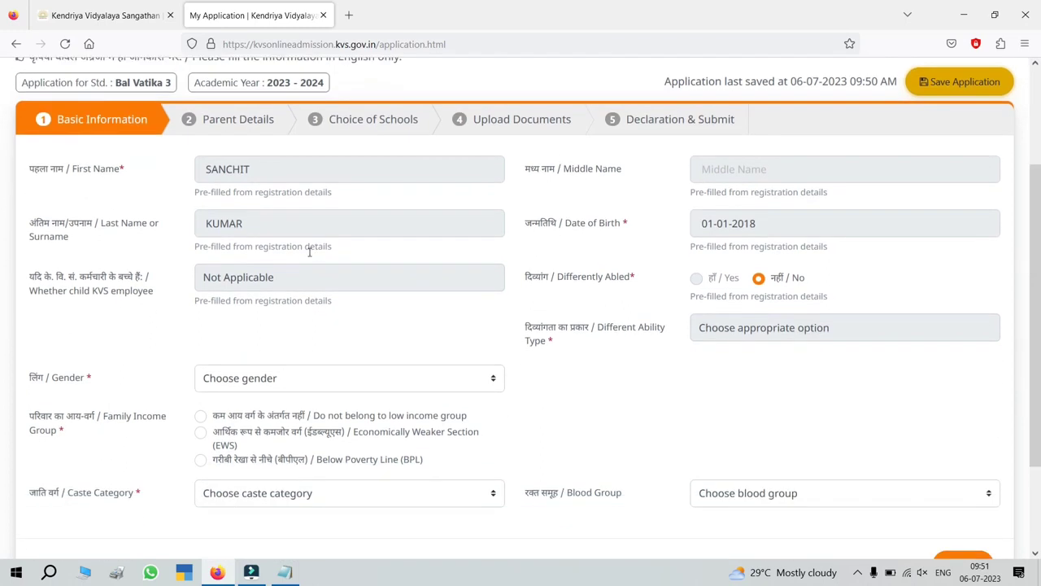
pyautogui.click(239, 379)
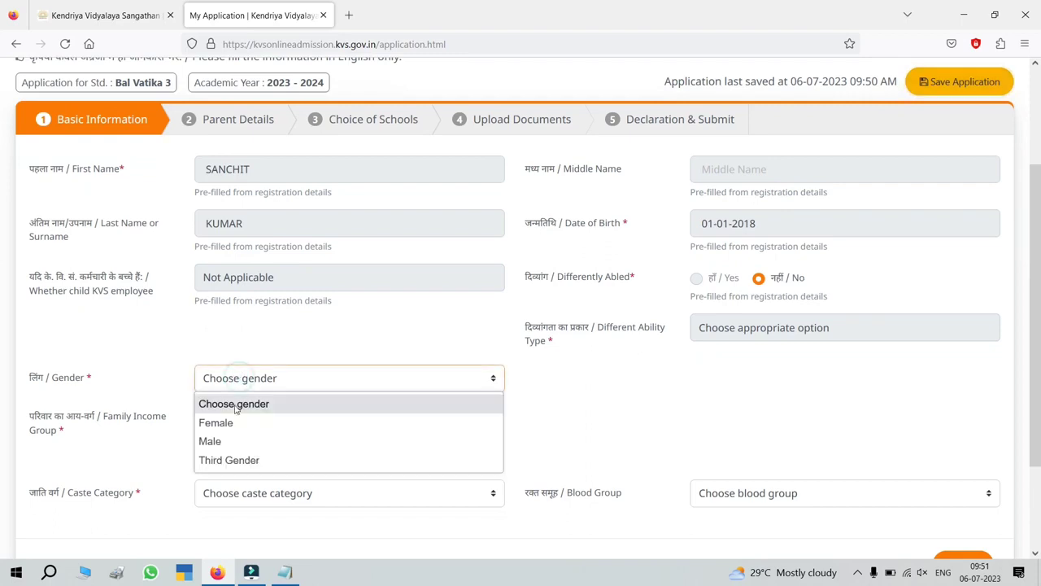
pyautogui.click(210, 440)
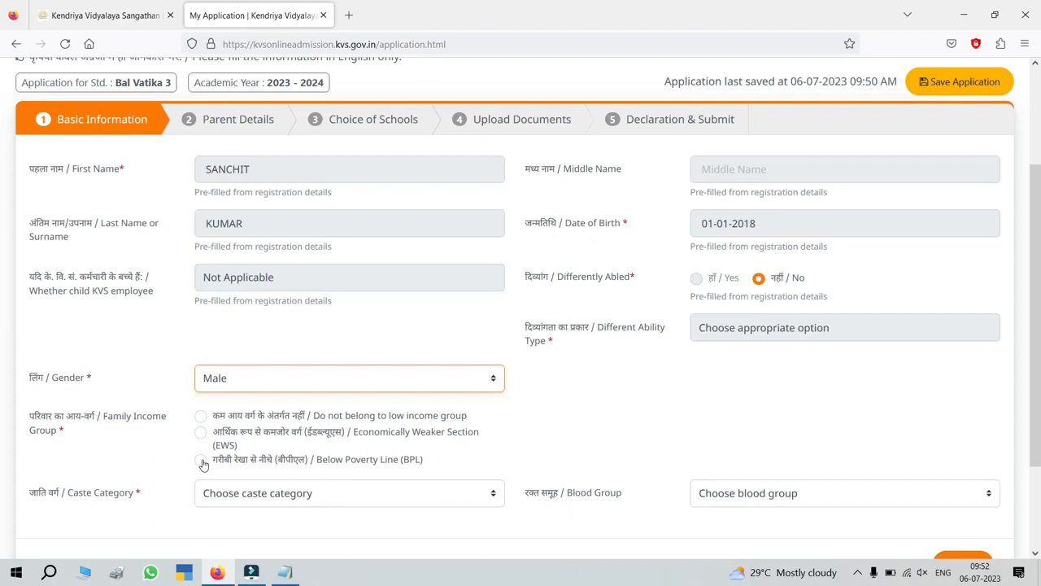
pyautogui.click(200, 416)
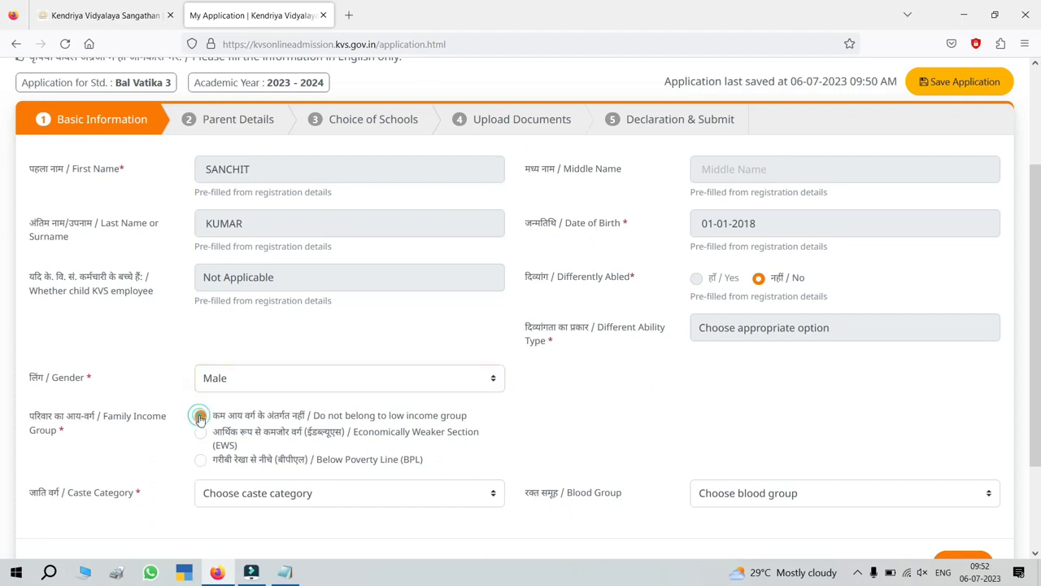
# - Set the caste category to OBC (Non-Creamy Layer) and the blood group to O +ve, and continue to the parent details
pyautogui.click(254, 508)
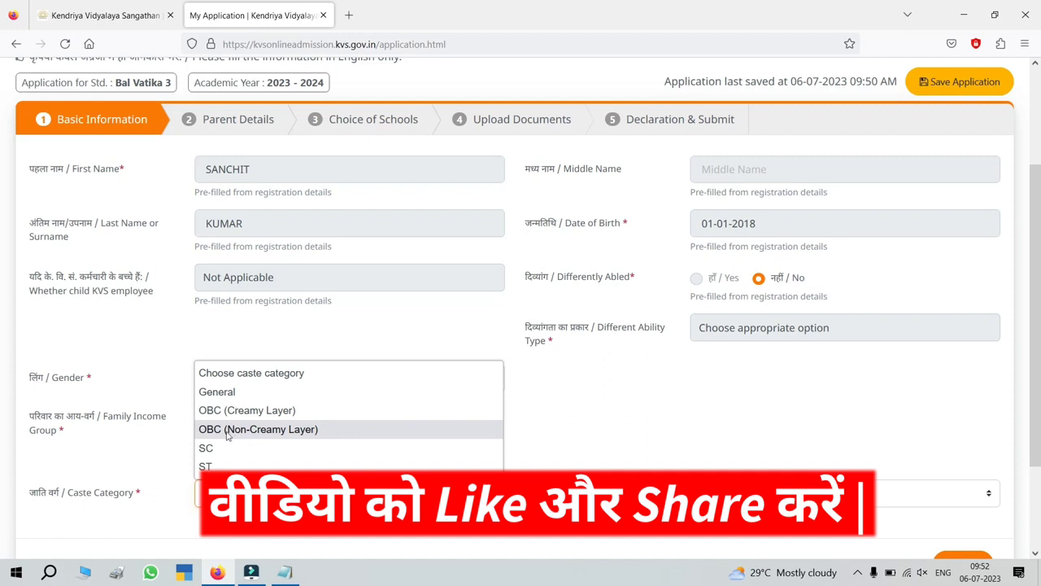
pyautogui.click(237, 429)
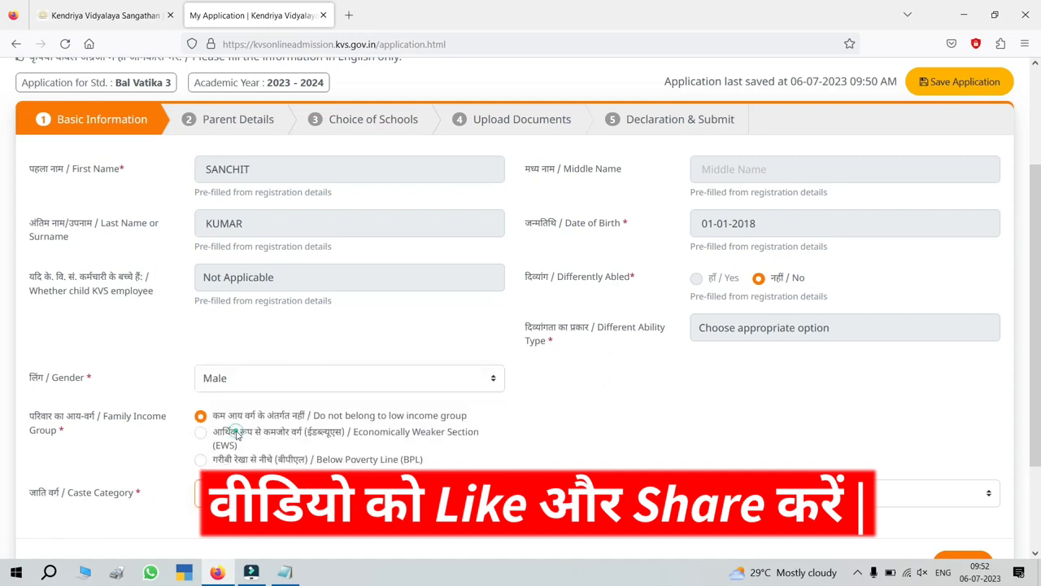
pyautogui.click(749, 504)
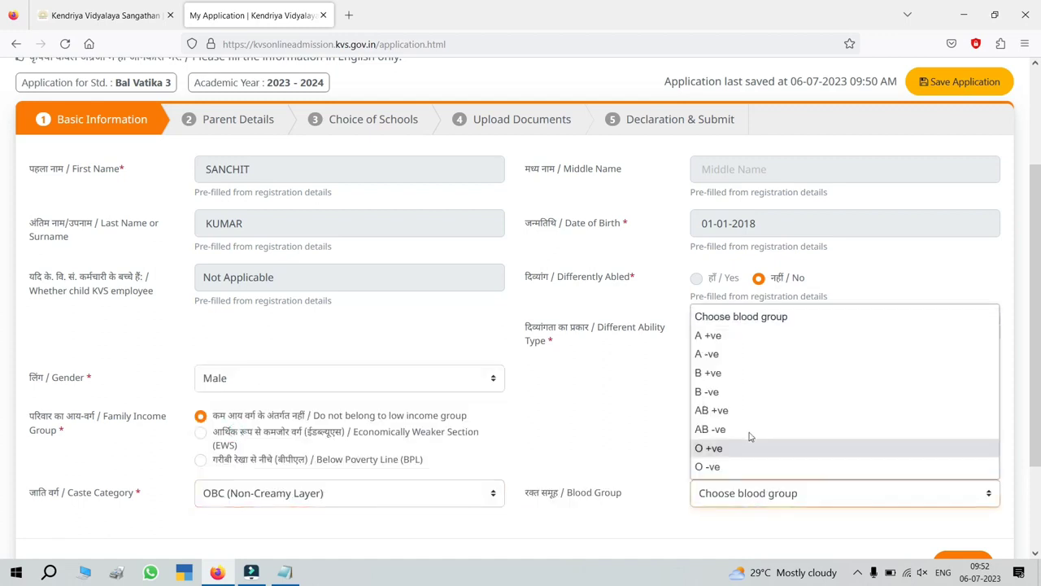
pyautogui.click(709, 452)
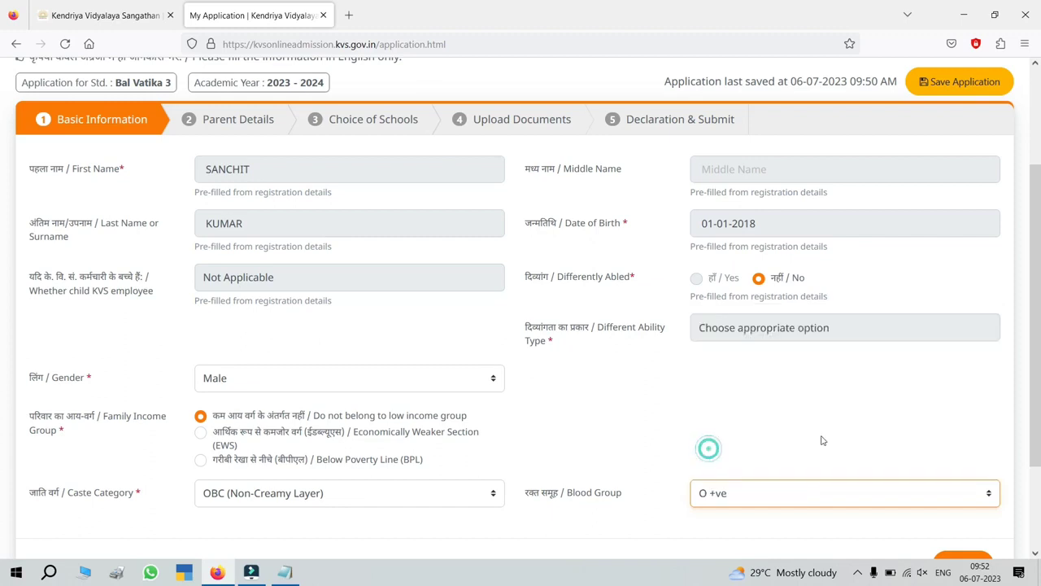
pyautogui.scroll(-2, 2, 351)
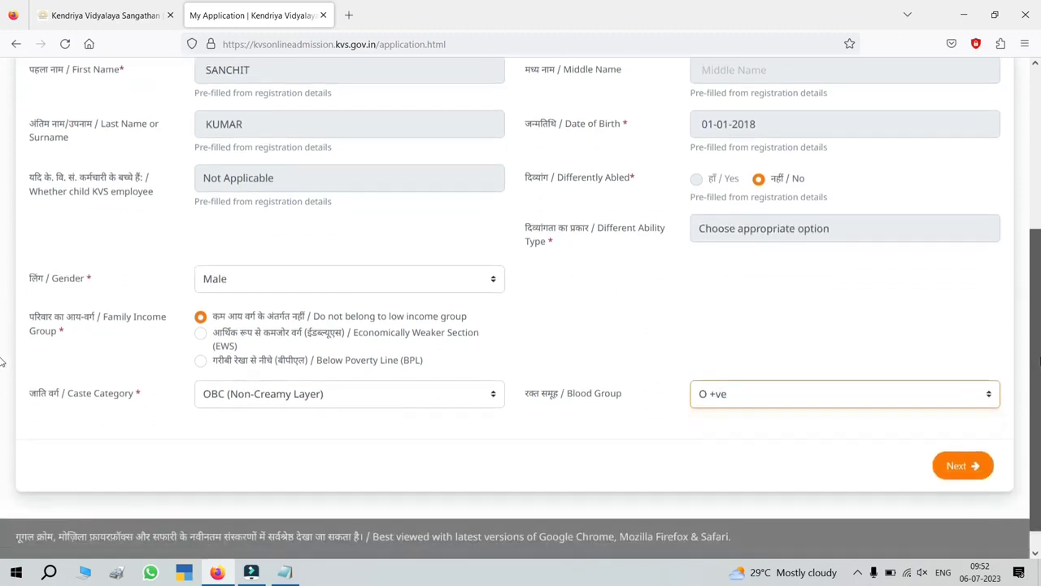
pyautogui.click(958, 461)
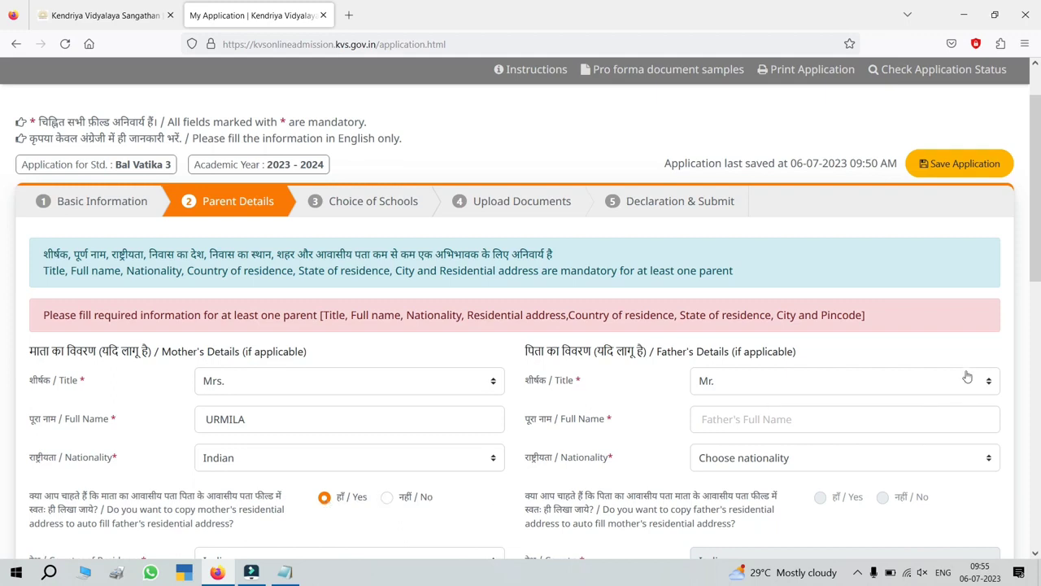
# - Complete both parents' details, copying the mother's residential address to the father, and continue to the choice of schools
pyautogui.moveTo(1035, 208); pyautogui.dragTo(1033, 341)
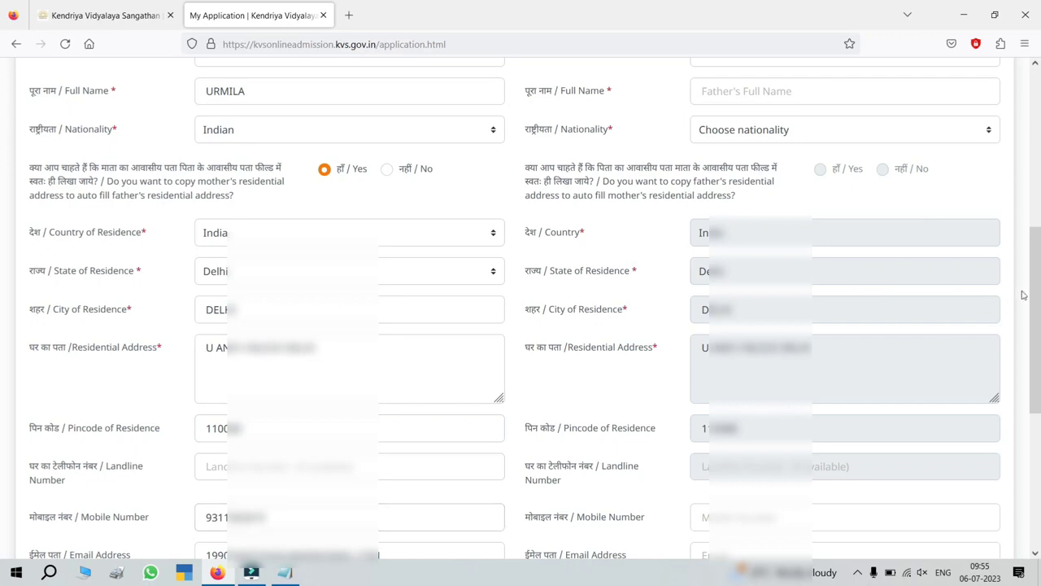
pyautogui.moveTo(1033, 282); pyautogui.dragTo(1033, 311)
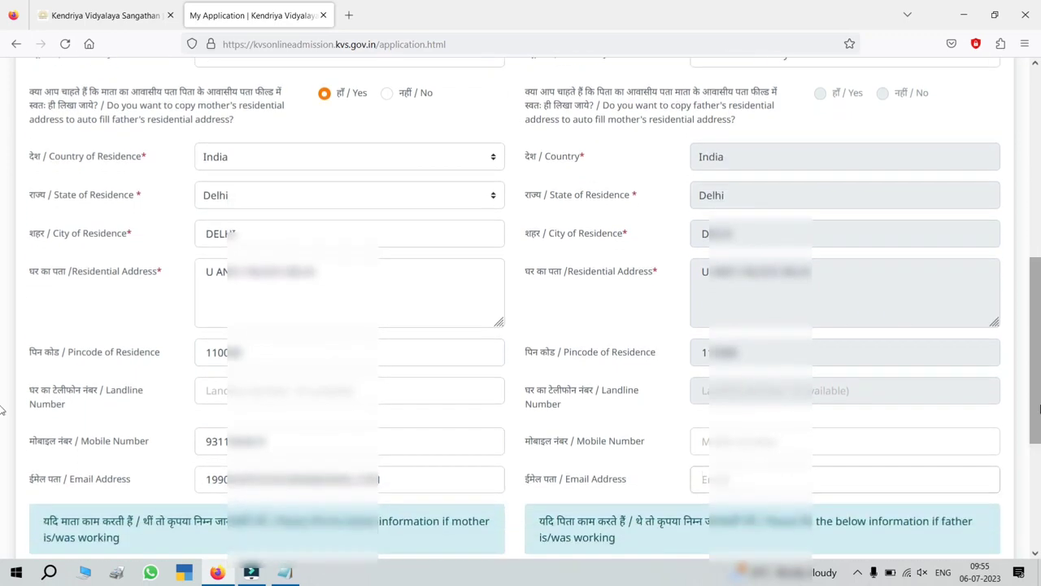
pyautogui.scroll(3, 2, 295)
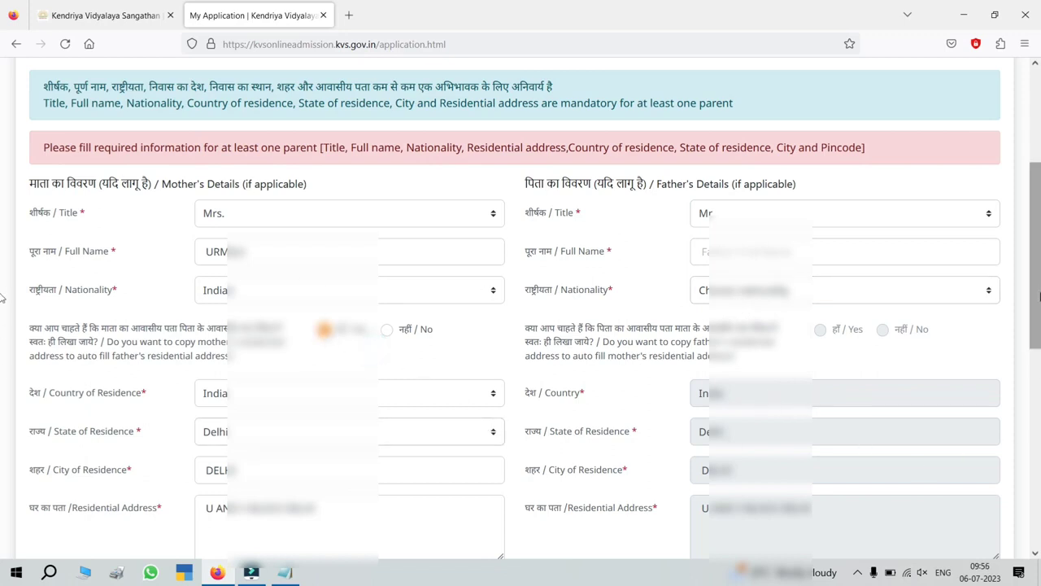
pyautogui.moveTo(1039, 286); pyautogui.dragTo(1038, 400)
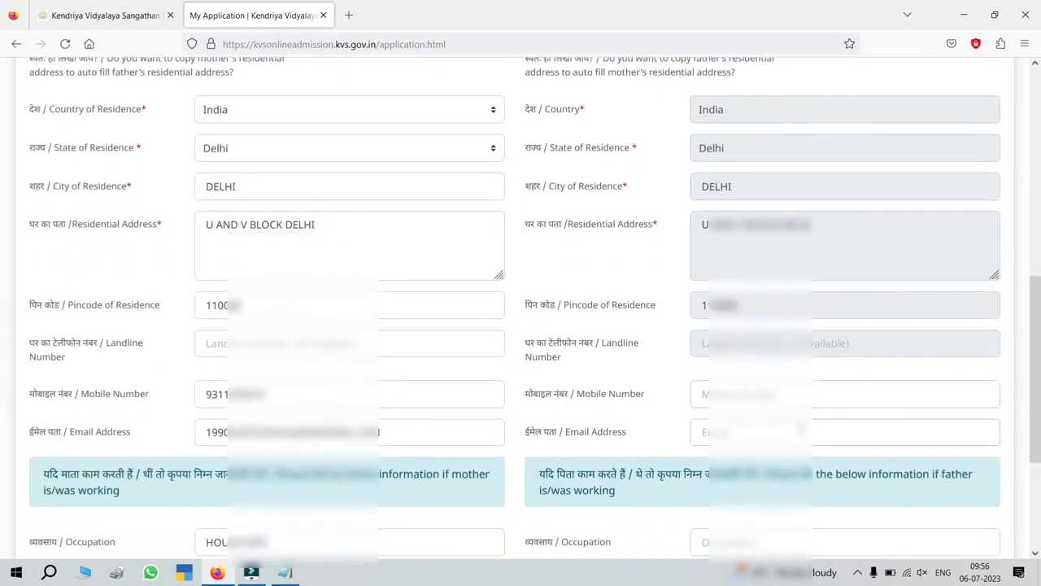
pyautogui.moveTo(1037, 337); pyautogui.dragTo(1036, 360)
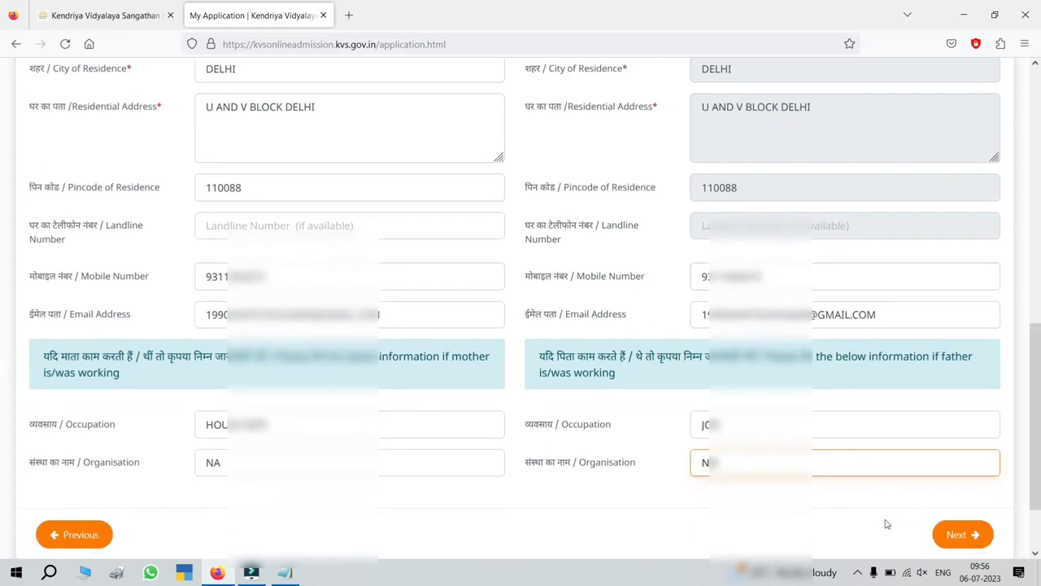
pyautogui.click(952, 533)
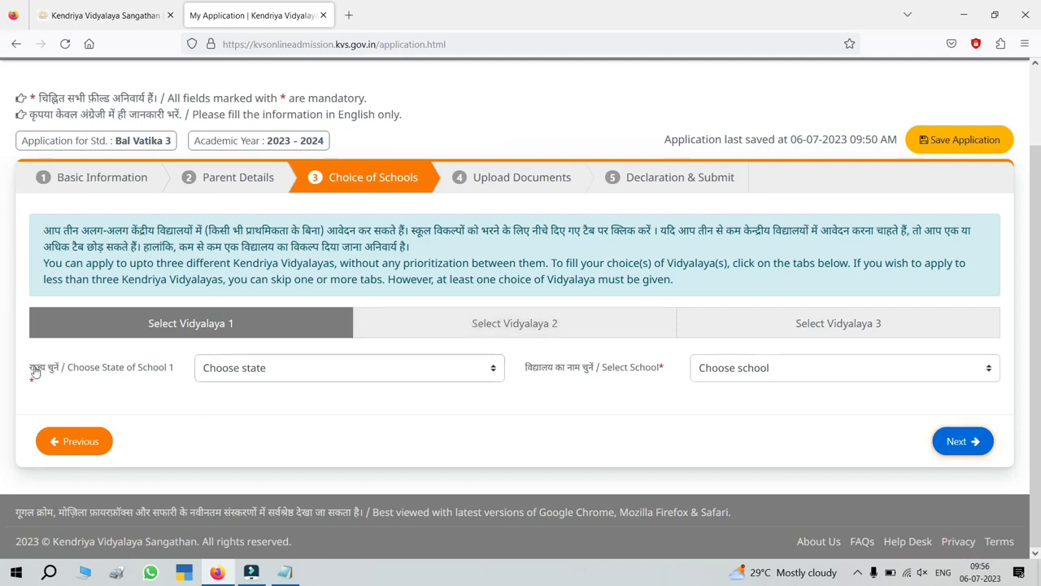
# - Set the state of the first school choice to Delhi
pyautogui.click(252, 374)
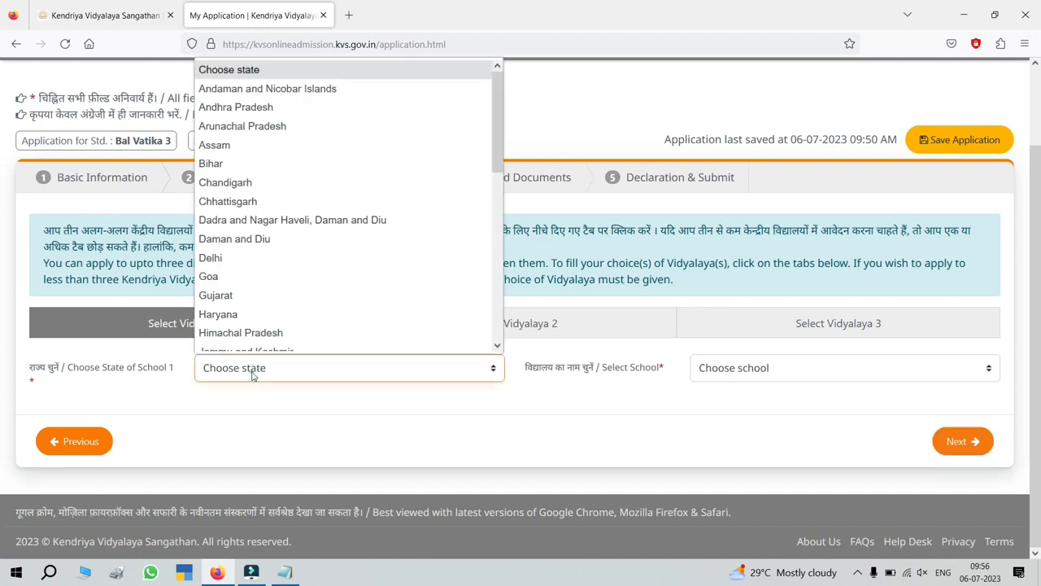
pyautogui.scroll(-1, 248, 309)
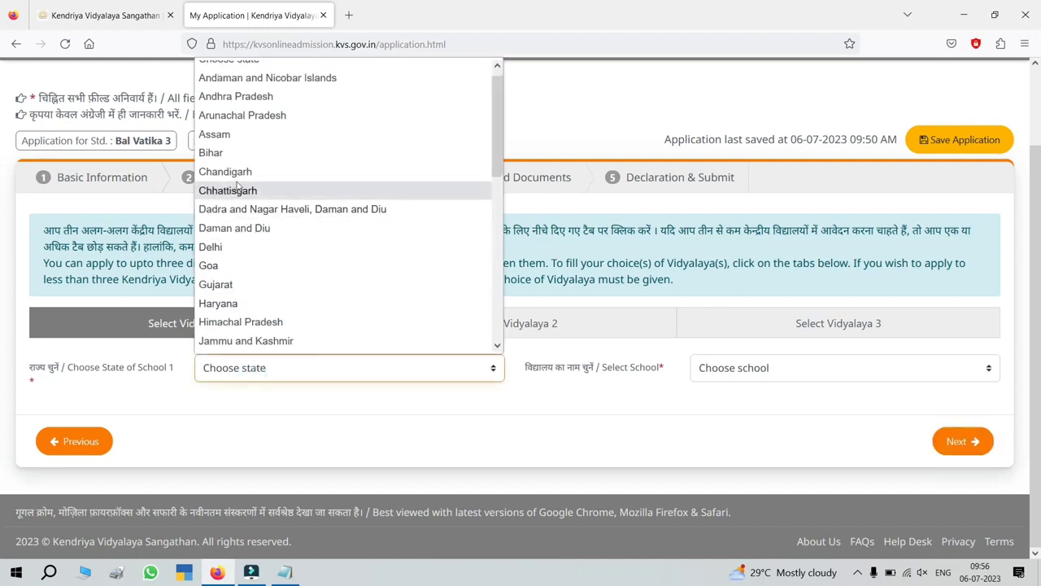
pyautogui.press('Down')
pyautogui.press('Down')
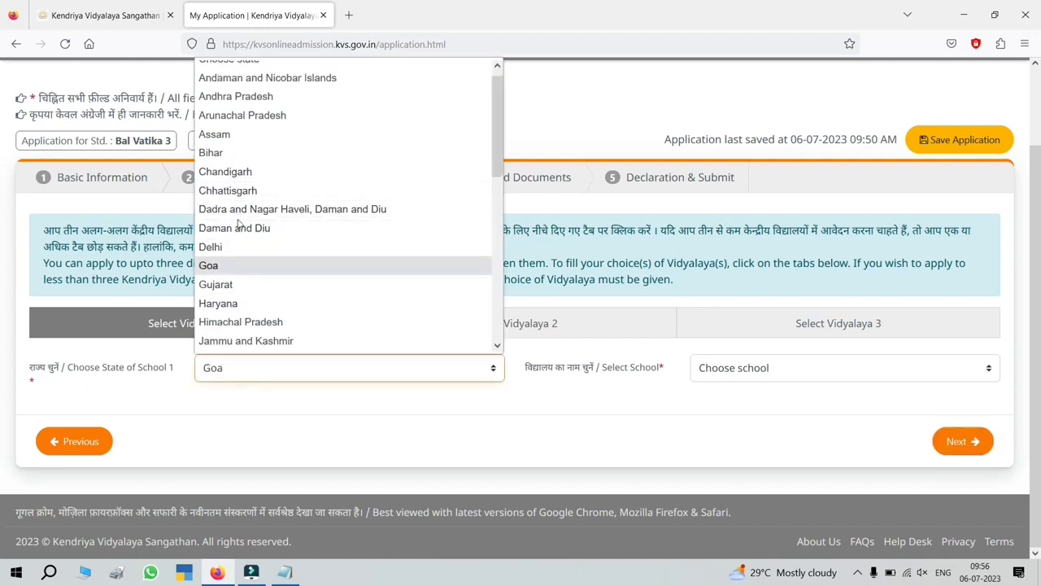
pyautogui.press('Up')
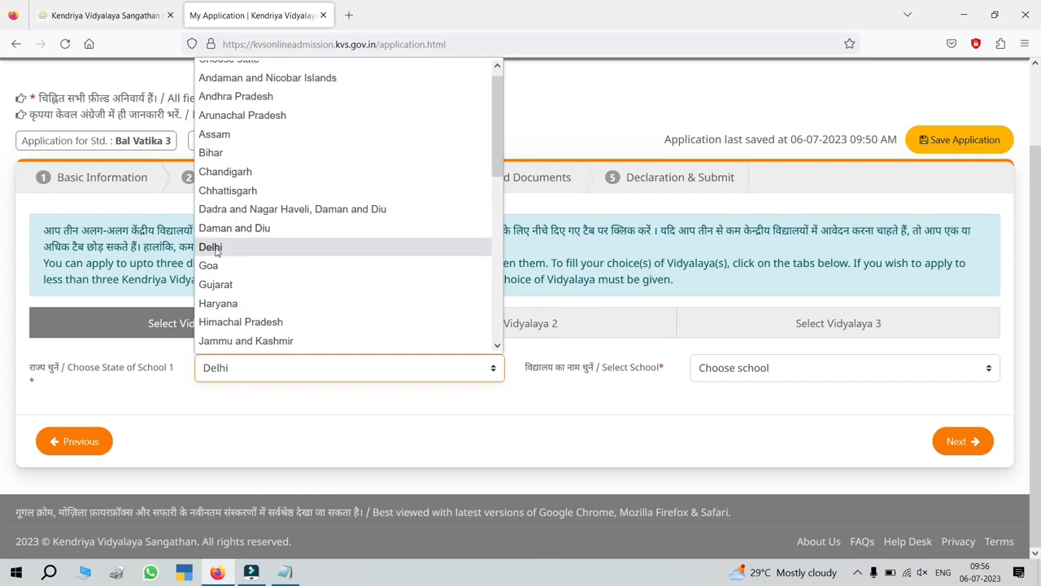
pyautogui.click(216, 248)
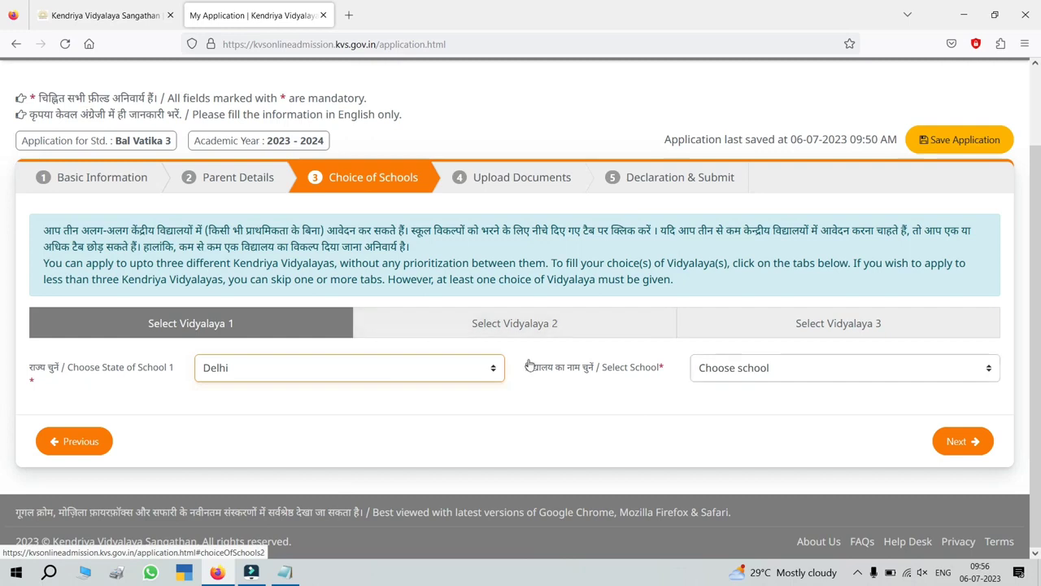
# - Choose KV SHALIMAR BAGH (SHIFT I) as the first school and set its distance from the residence to less than or equal to 5 km
pyautogui.click(730, 374)
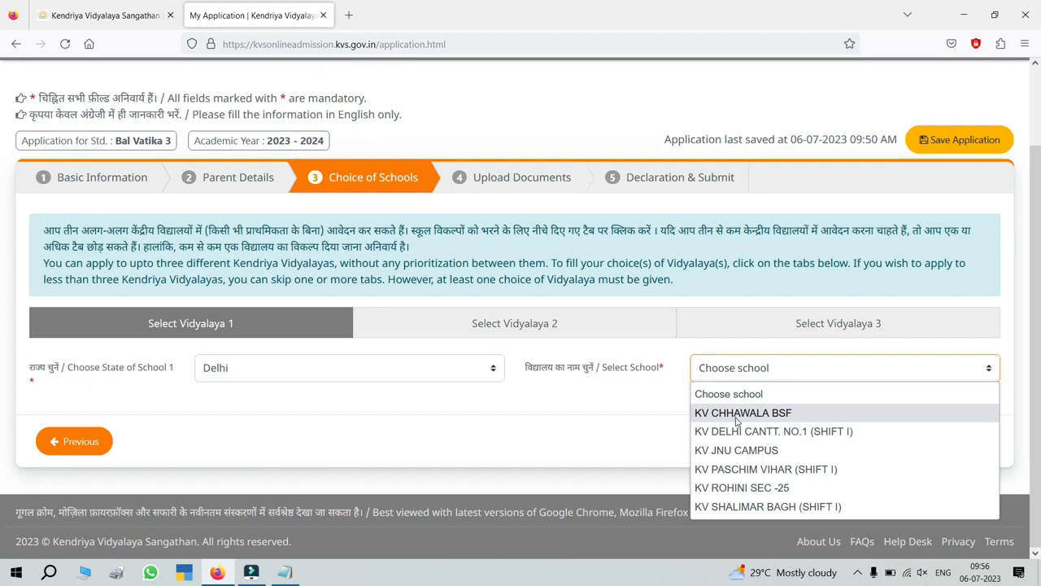
pyautogui.press('Down')
pyautogui.press('Down')
pyautogui.press('Down')
pyautogui.press('Down')
pyautogui.press('Down')
pyautogui.press('Down')
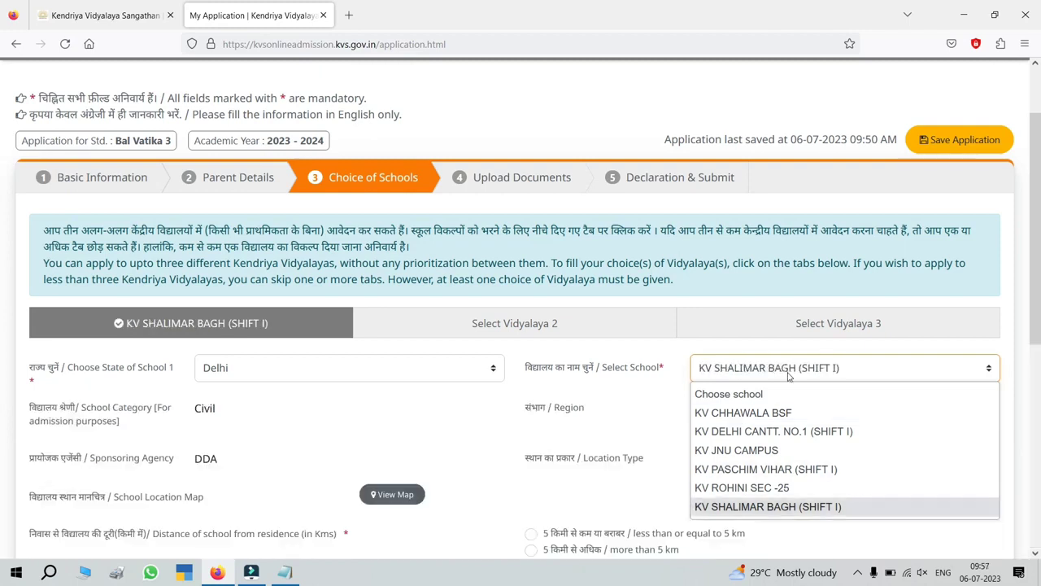
pyautogui.press('Return')
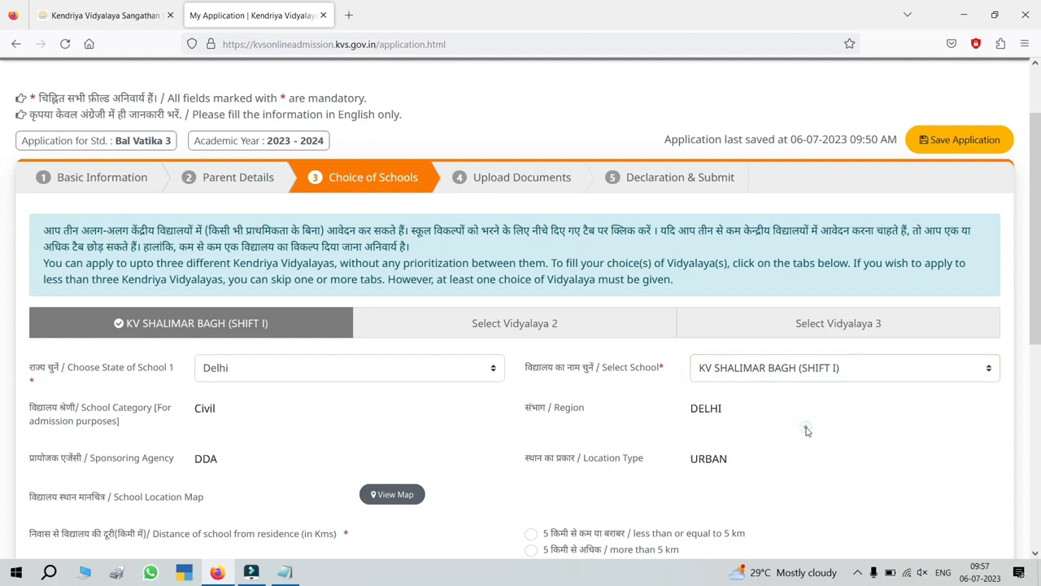
pyautogui.moveTo(1036, 304); pyautogui.dragTo(1035, 382)
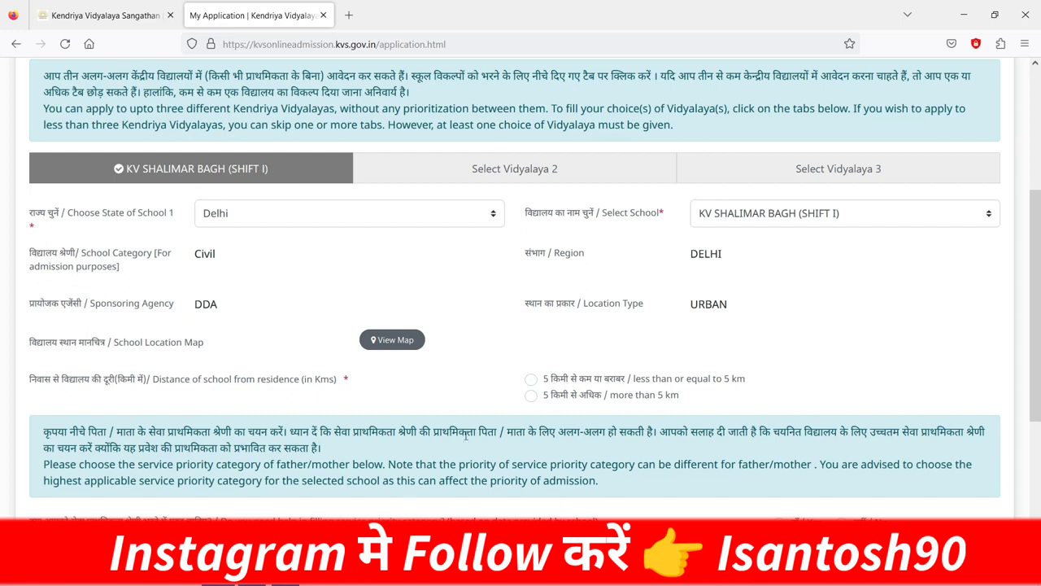
pyautogui.click(530, 380)
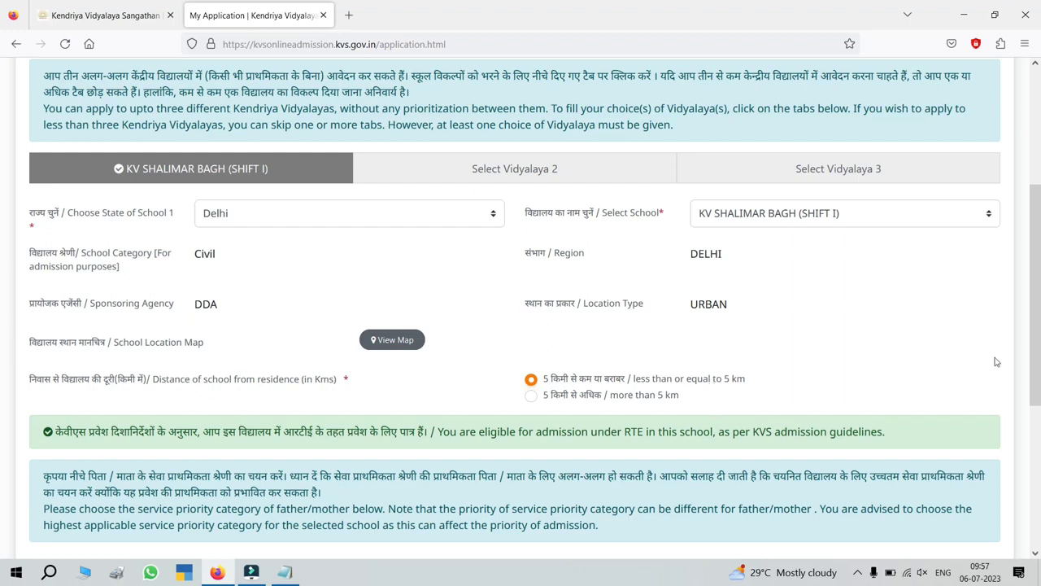
# - Set service priority category 5 with Not Applicable as the parent considered, and continue to the document upload
pyautogui.scroll(-2, 2, 358)
pyautogui.scroll(-3, 1, 362)
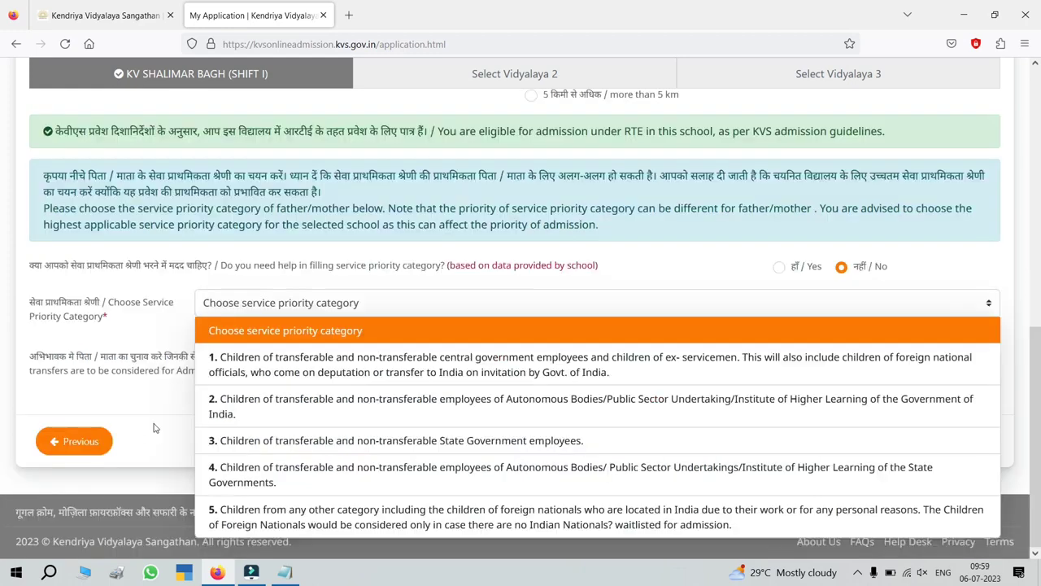
pyautogui.click(388, 357)
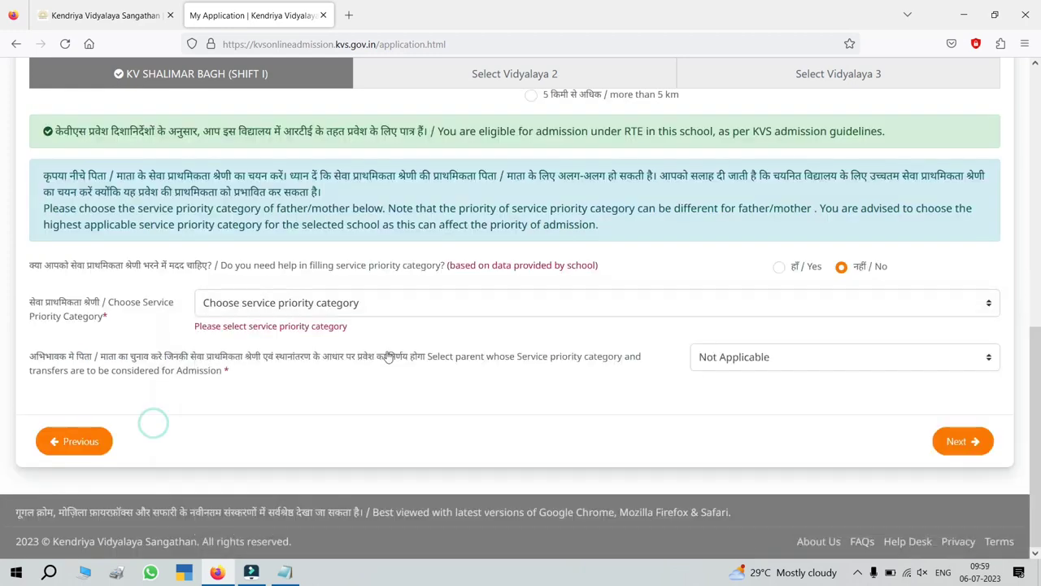
pyautogui.click(243, 311)
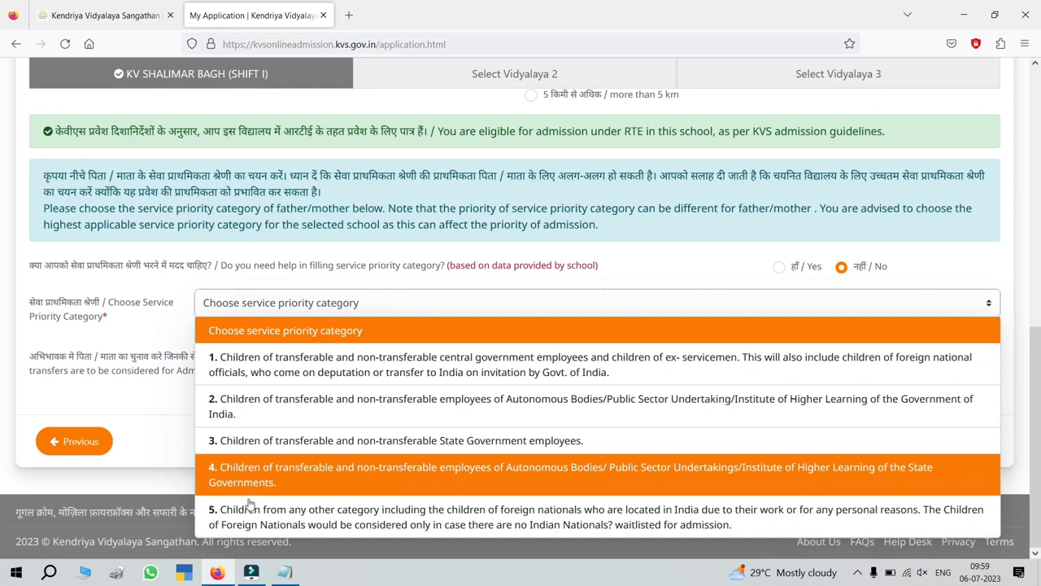
pyautogui.click(244, 516)
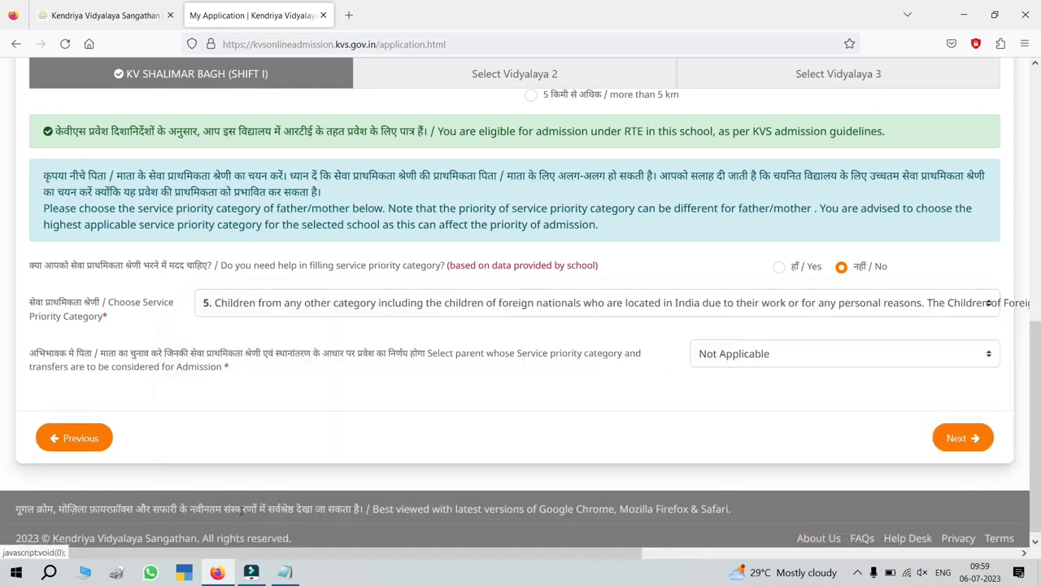
pyautogui.click(720, 358)
pyautogui.click(711, 459)
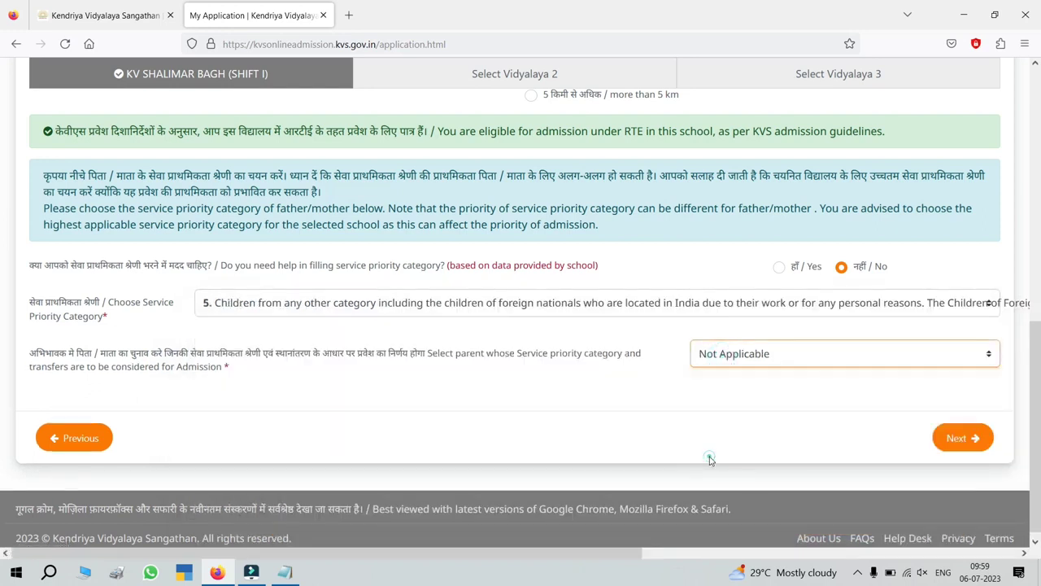
pyautogui.click(957, 439)
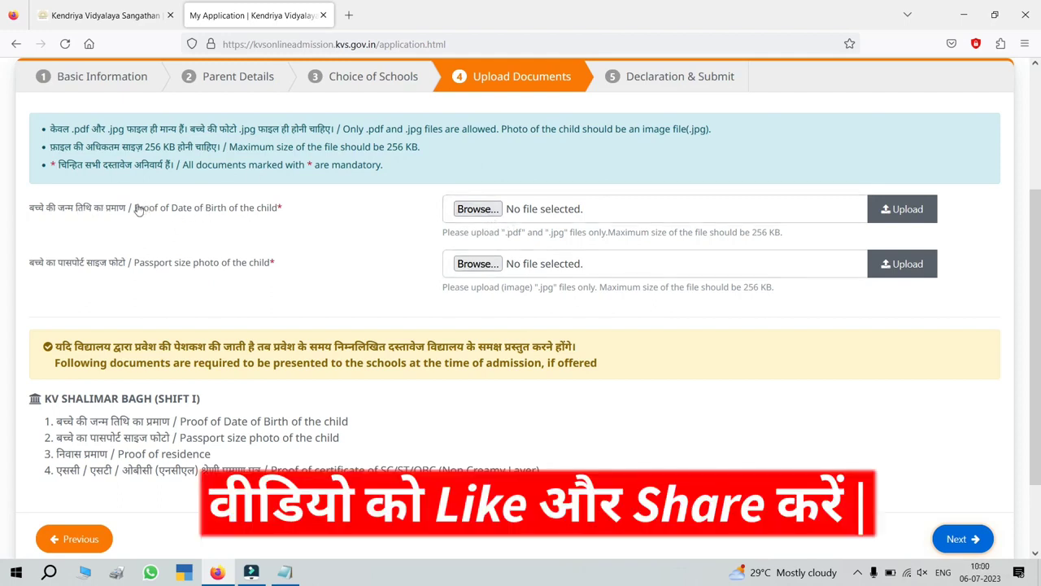
# - Select the birth certificate JPG as proof of date of birth and the child's photo JPG as the passport size photo
pyautogui.click(479, 214)
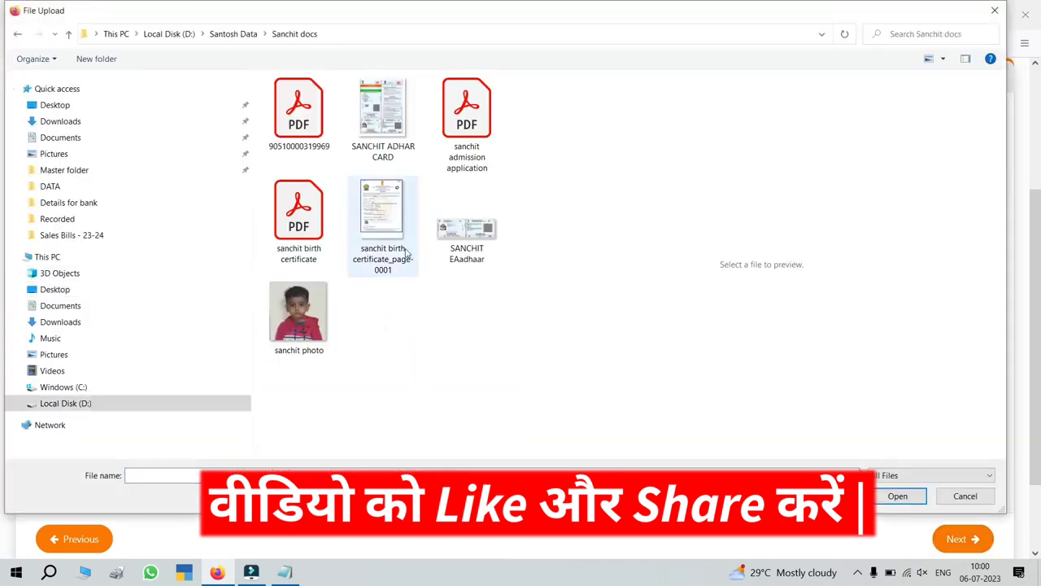
pyautogui.doubleClick(406, 254)
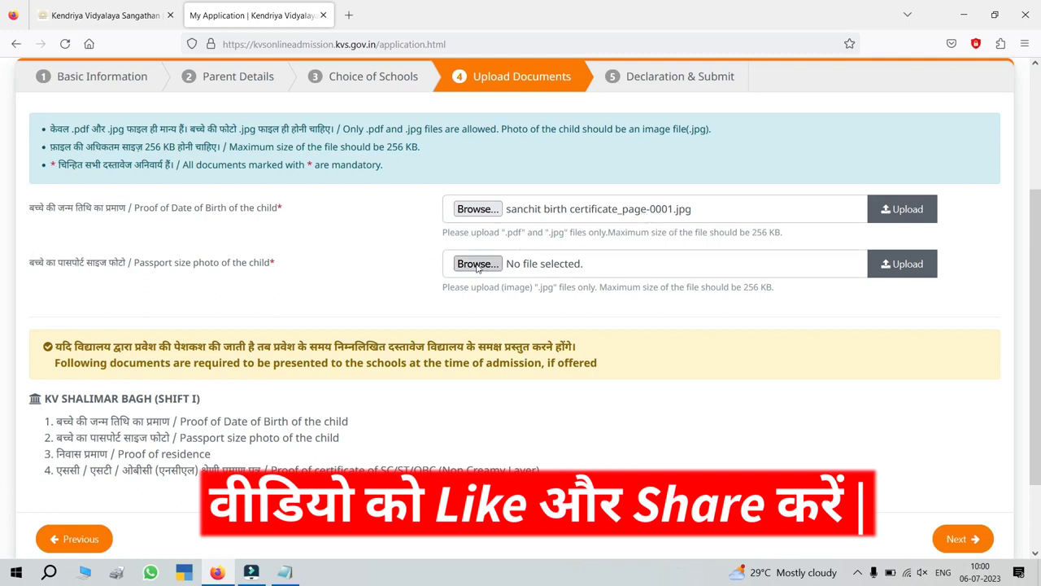
pyautogui.click(480, 263)
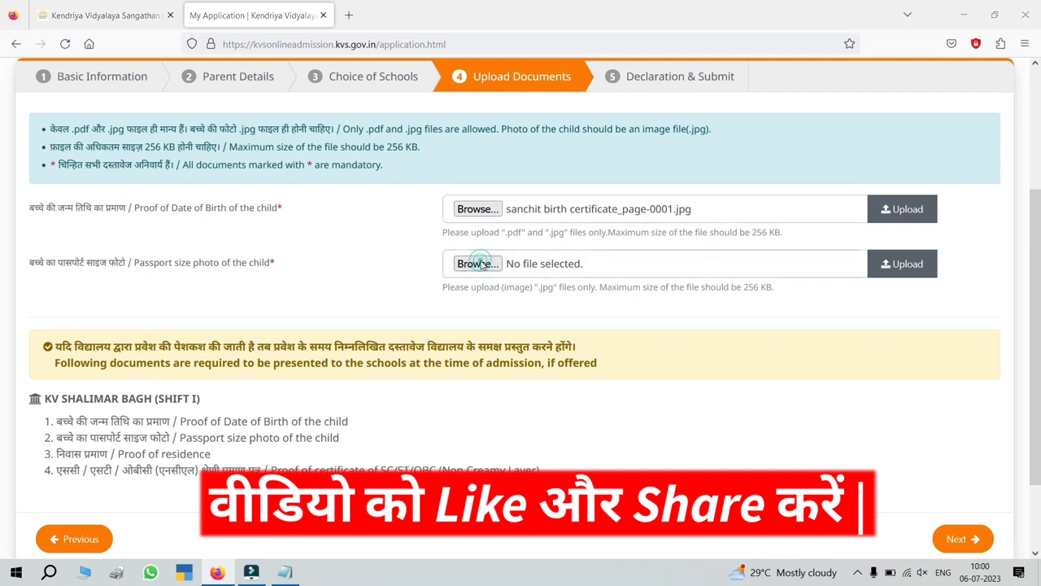
pyautogui.doubleClick(311, 307)
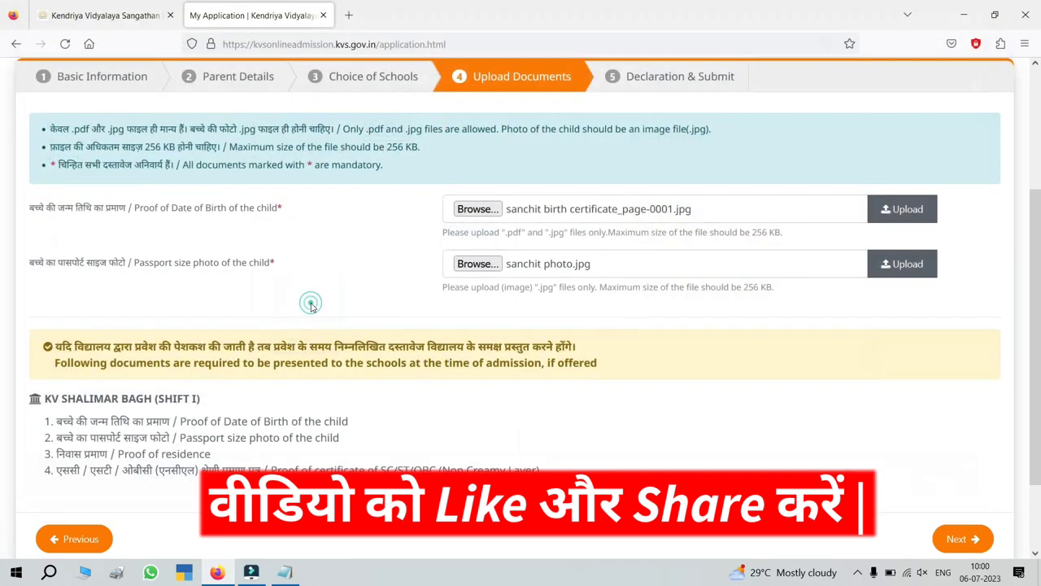
# - Upload the selected birth certificate and passport size photo, and continue to the declaration
pyautogui.click(907, 211)
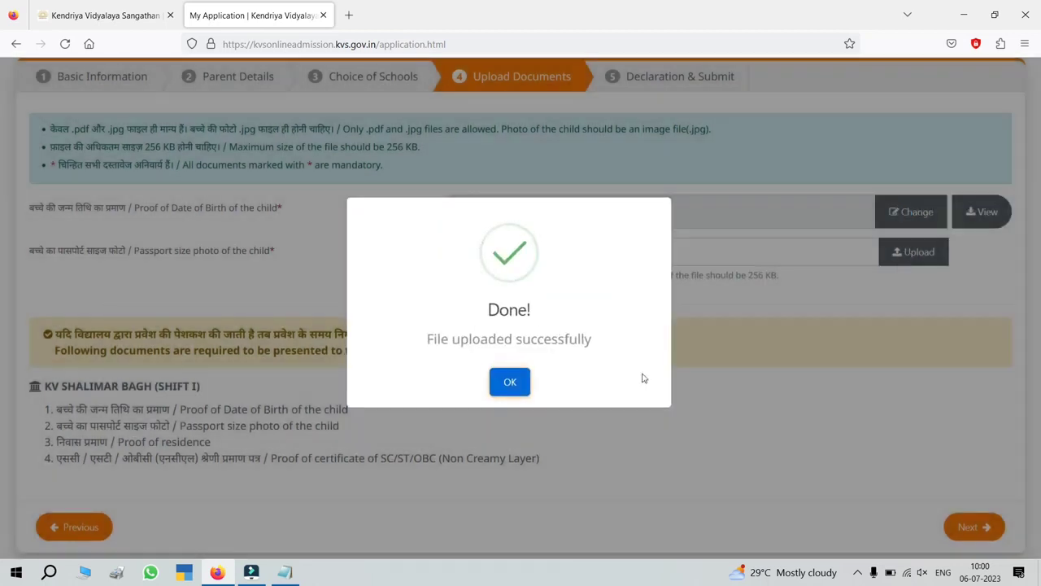
pyautogui.click(510, 382)
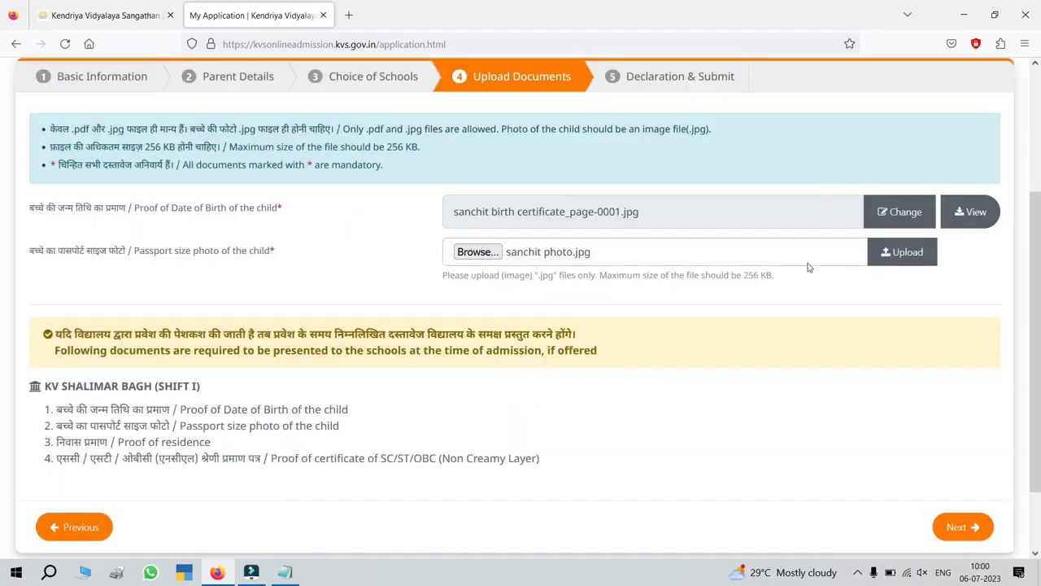
pyautogui.click(885, 254)
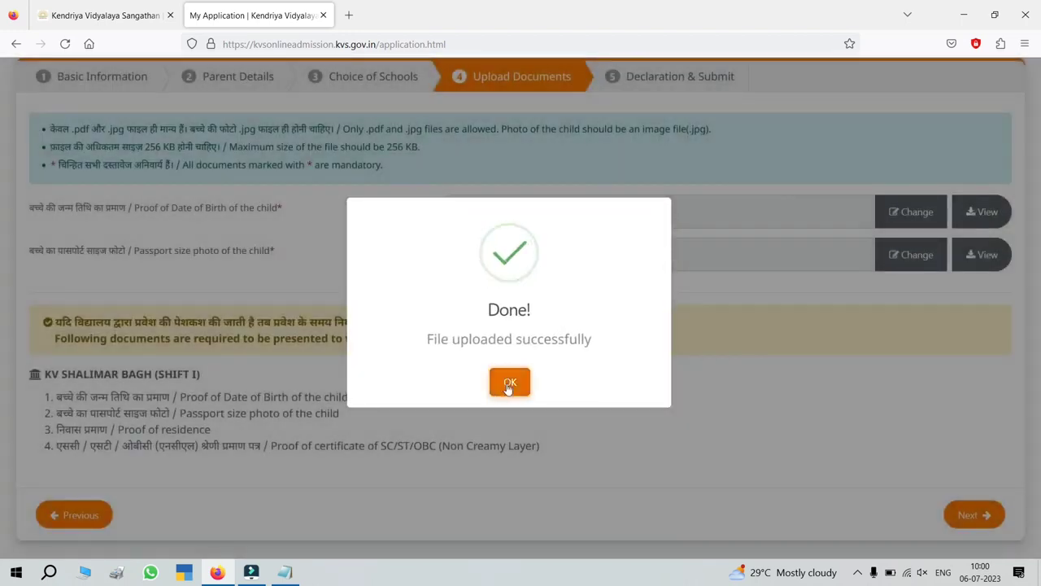
pyautogui.click(506, 379)
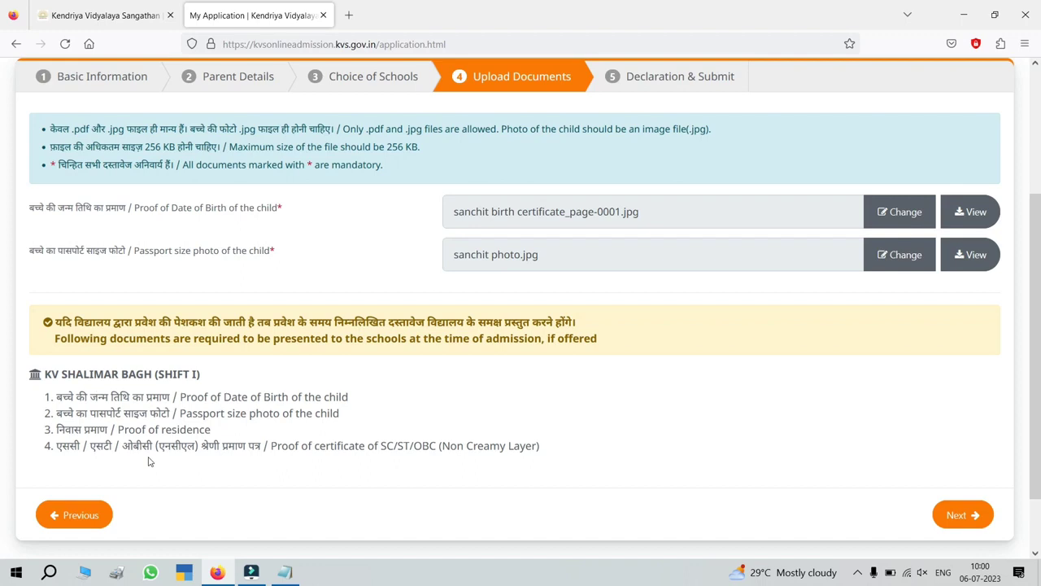
pyautogui.click(962, 515)
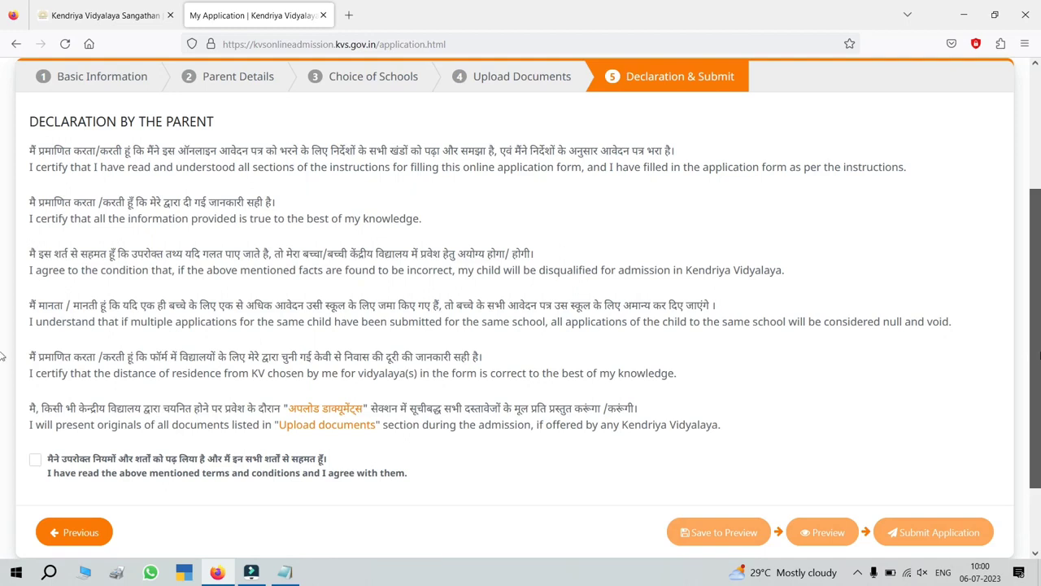
# - Look through the declaration by the parent and agree to its terms and conditions
pyautogui.scroll(2, 3, 358)
pyautogui.scroll(-1, 3, 326)
pyautogui.scroll(-1, 2, 334)
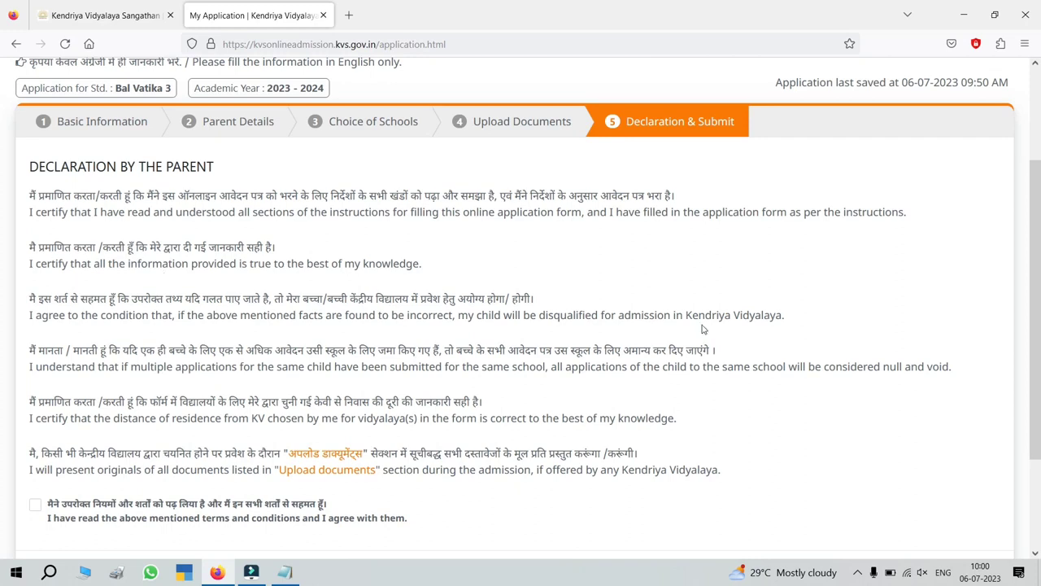
pyautogui.scroll(-2, 954, 276)
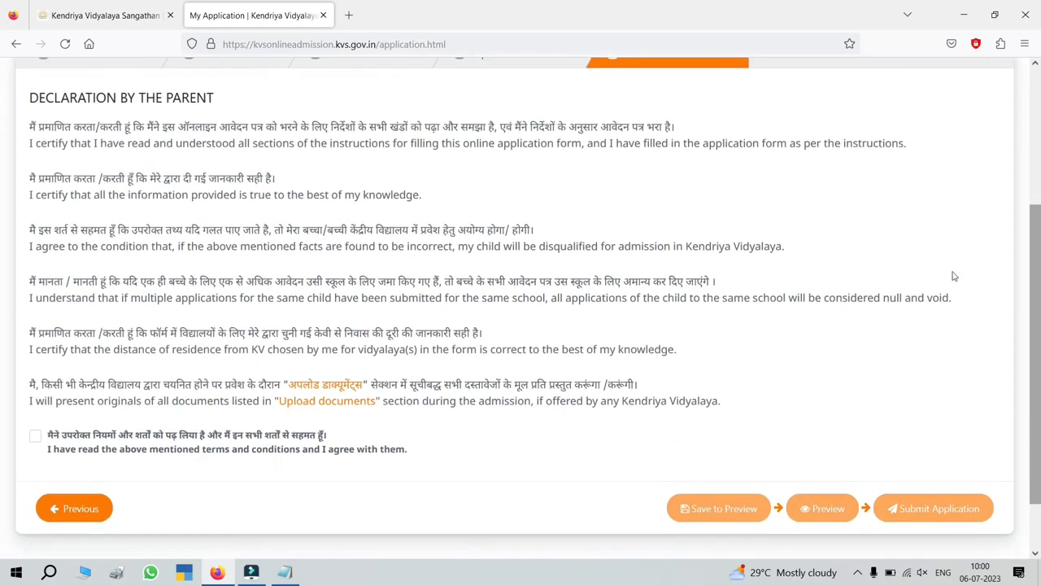
pyautogui.click(35, 438)
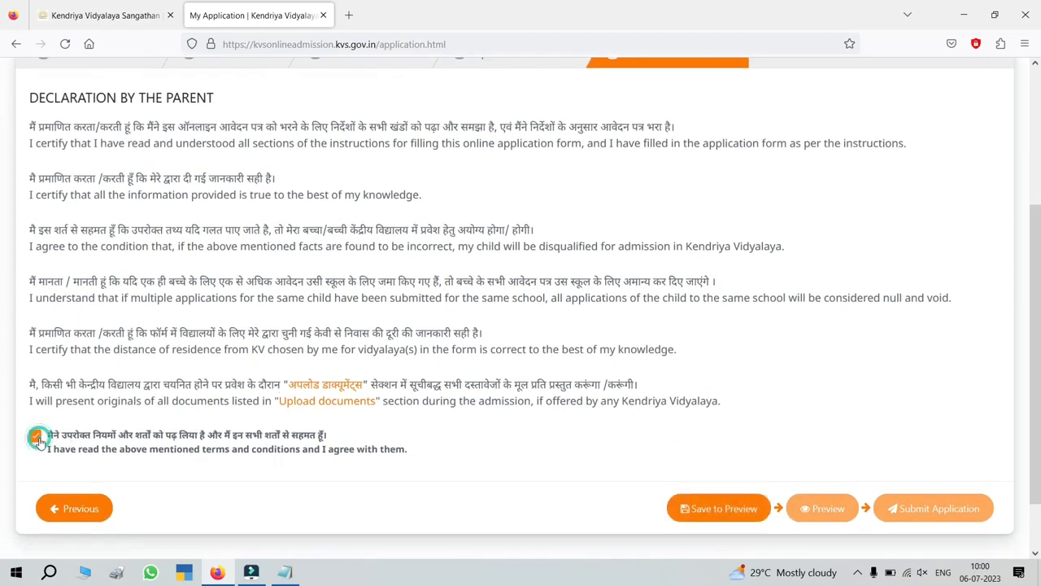
# - Save the application for preview, dismiss the confirmation and open the application preview
pyautogui.click(711, 509)
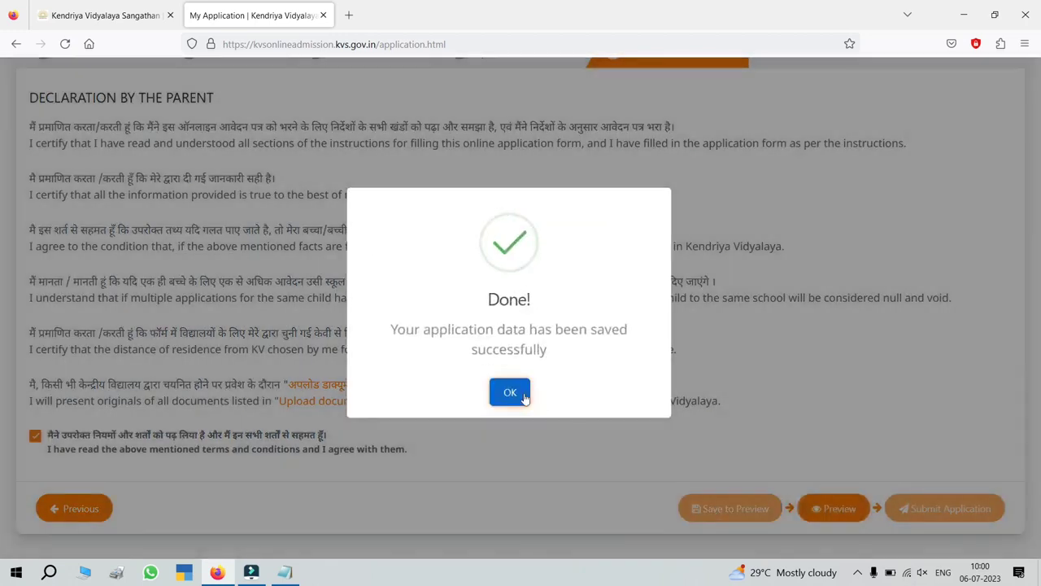
pyautogui.click(509, 393)
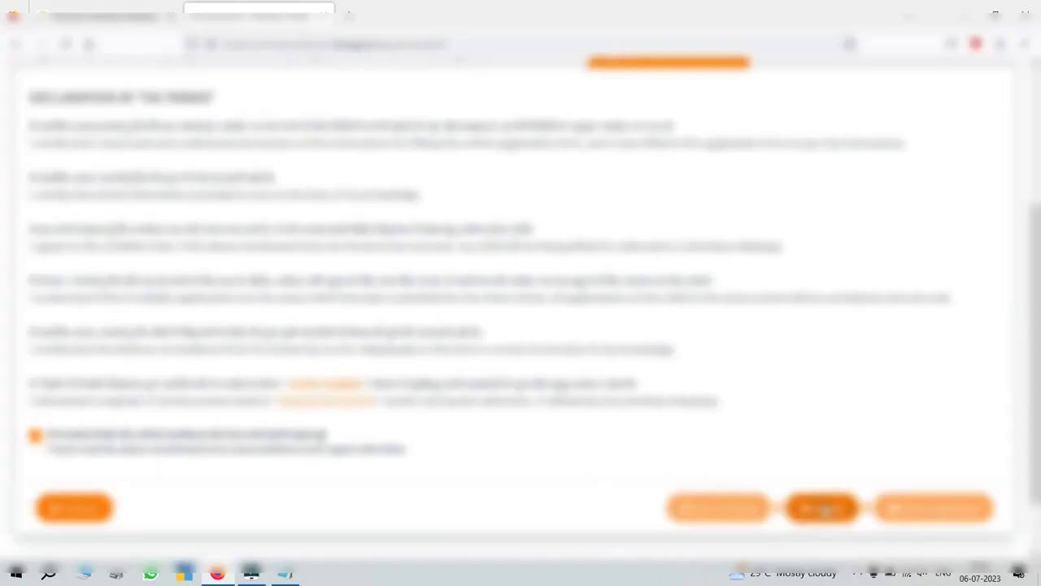
pyautogui.click(823, 509)
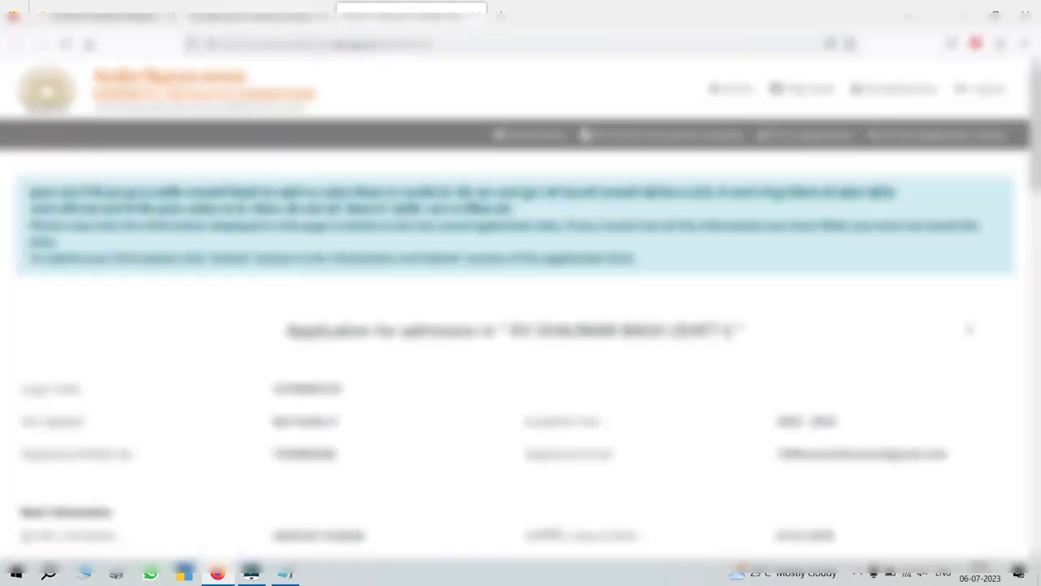